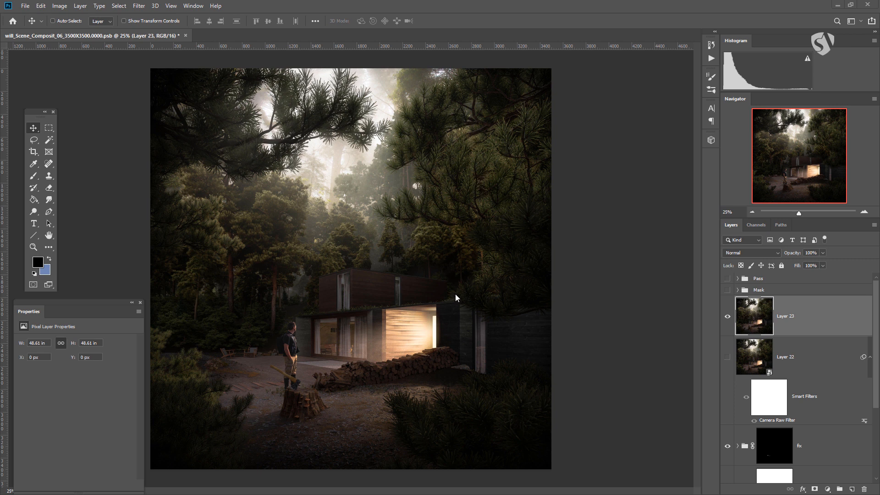
Step: Hide Layer 23, then show the Pass group and expand it to reveal the render passes
{"action": "left_click", "coordinate": [728, 317]}
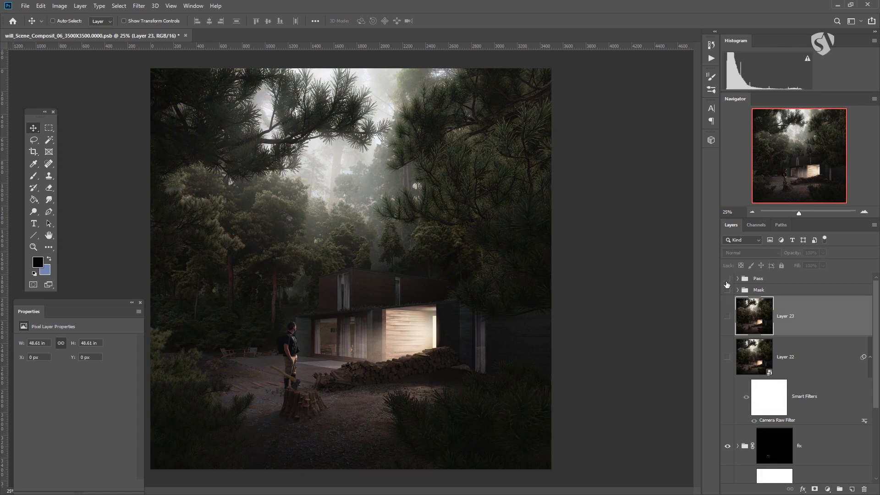
{"action": "left_click", "coordinate": [746, 280]}
{"action": "left_click", "coordinate": [748, 291]}
{"action": "left_click", "coordinate": [748, 280]}
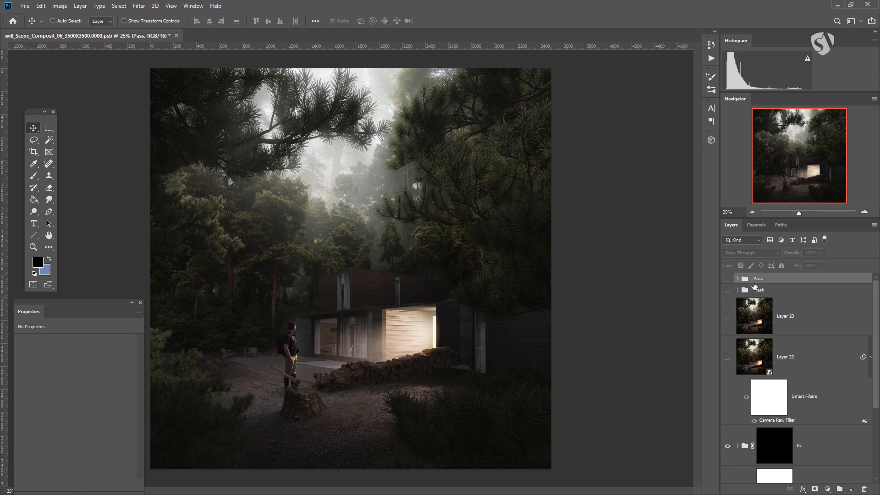
{"action": "left_click", "coordinate": [727, 278]}
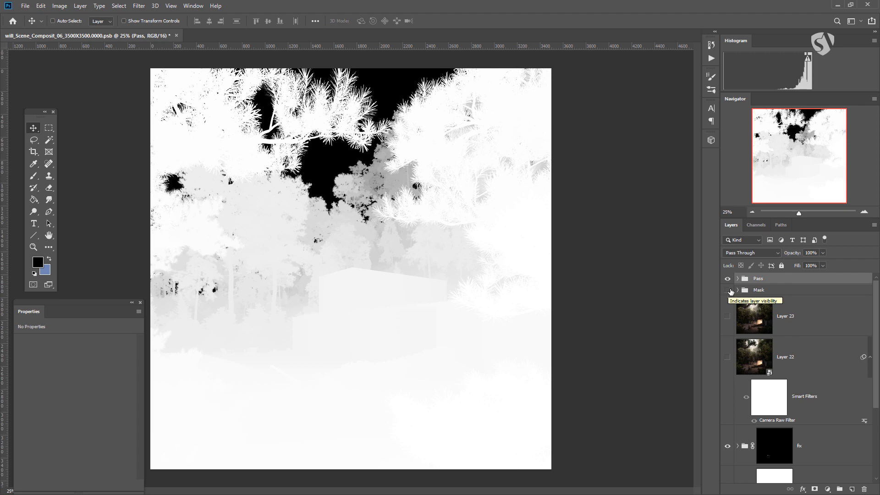
{"action": "left_click", "coordinate": [738, 278]}
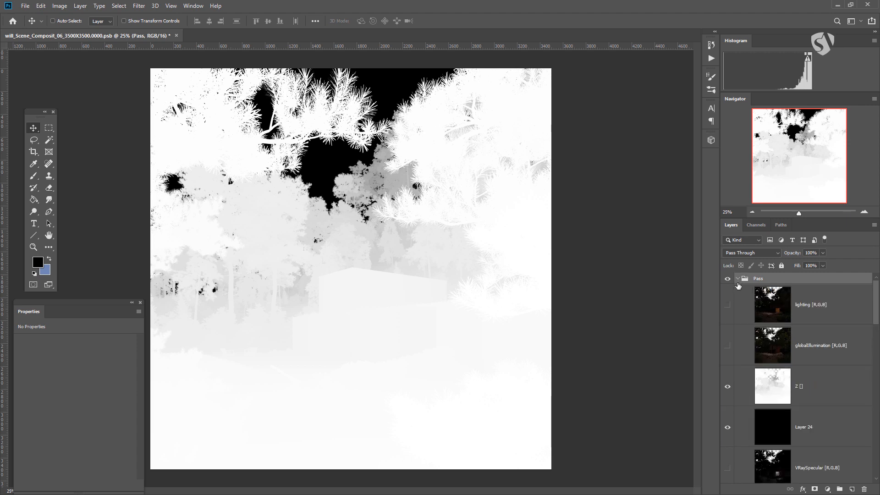
{"action": "scroll", "coordinate": [754, 308], "scroll_direction": "down", "scroll_amount": 3}
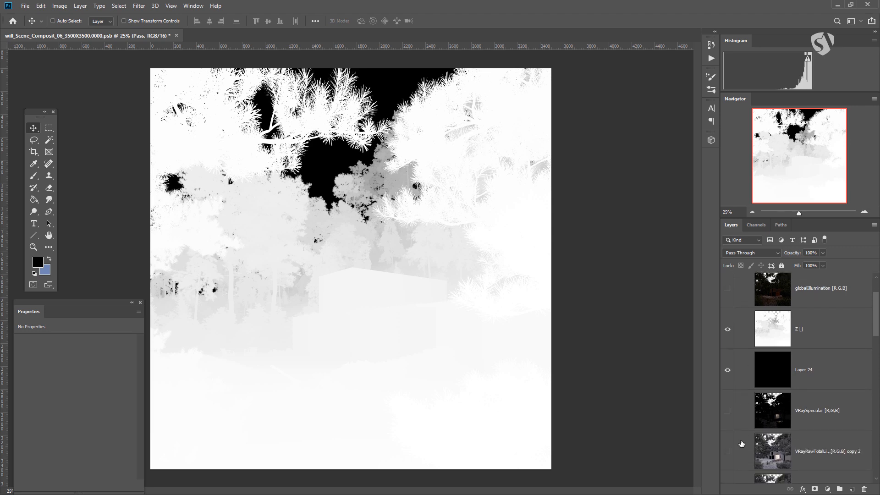
{"action": "scroll", "coordinate": [741, 388], "scroll_direction": "up", "scroll_amount": 3}
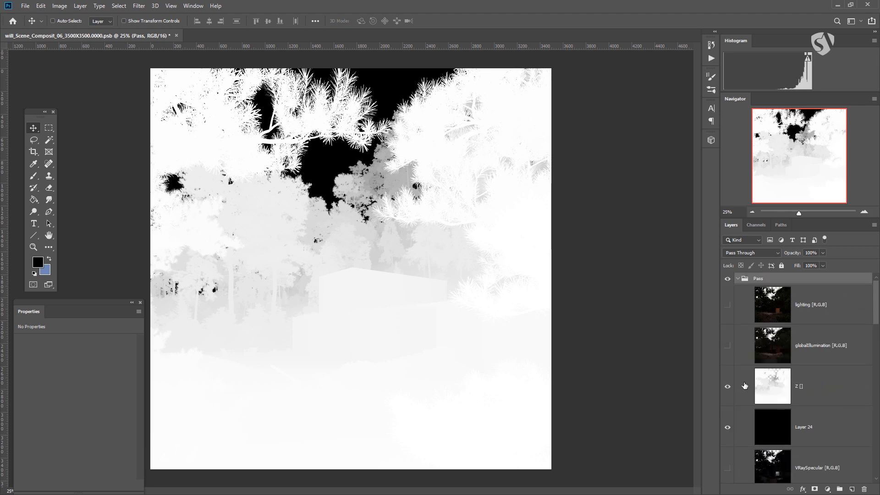
Step: Duplicate the Z depth layer from the Pass group into a new document
{"action": "left_click", "coordinate": [768, 388]}
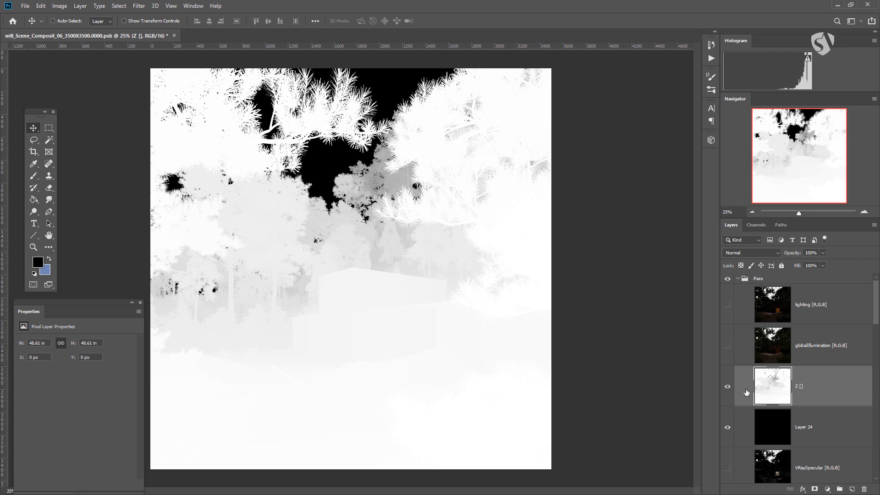
{"action": "left_click", "coordinate": [728, 428]}
{"action": "right_click", "coordinate": [827, 385]}
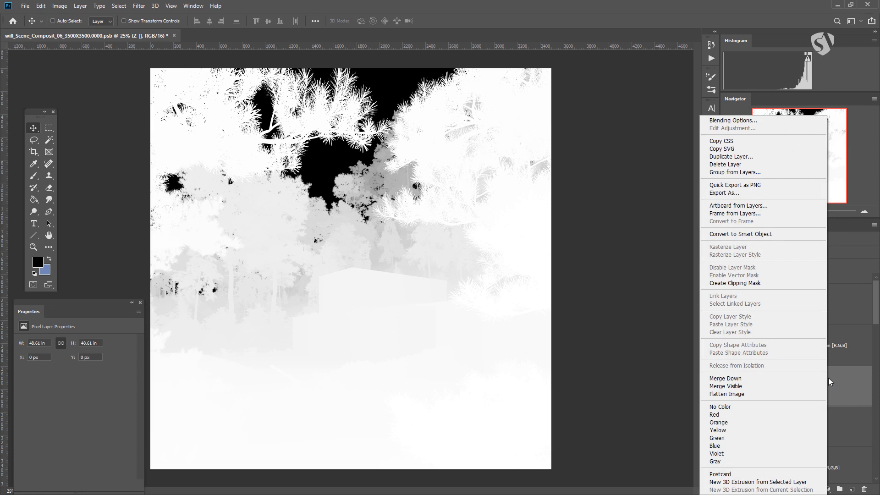
{"action": "left_click", "coordinate": [830, 380]}
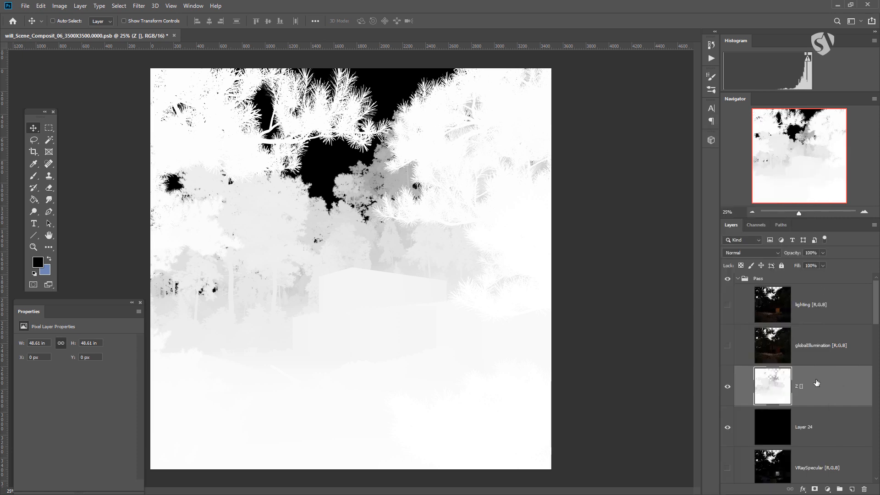
{"action": "right_click", "coordinate": [815, 380]}
{"action": "left_click", "coordinate": [783, 42]}
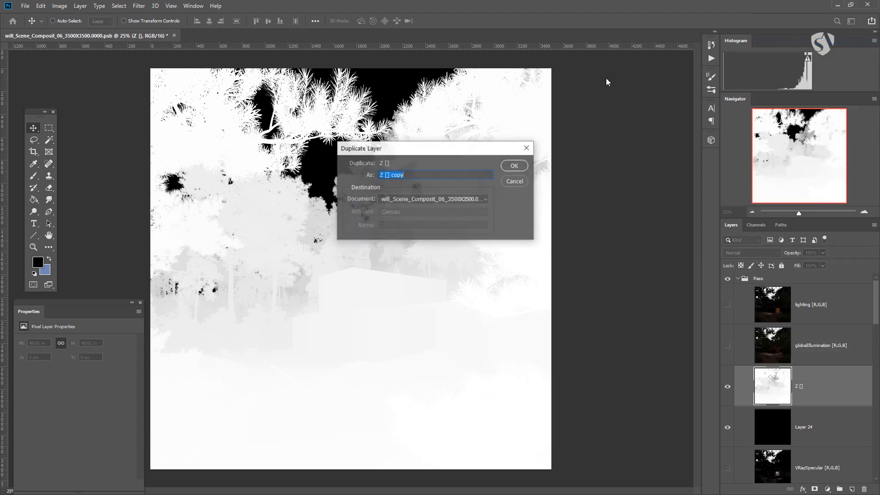
{"action": "left_click", "coordinate": [412, 199]}
{"action": "left_click", "coordinate": [399, 214]}
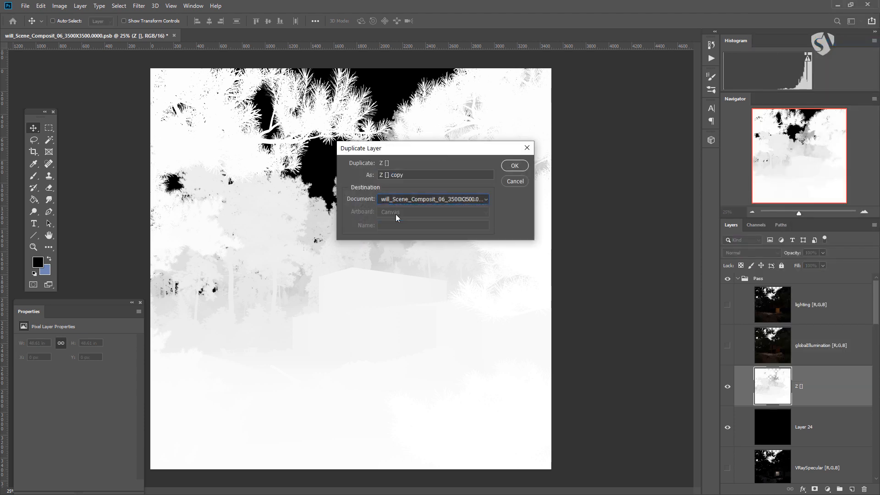
{"action": "left_click", "coordinate": [514, 166]}
{"action": "left_click", "coordinate": [243, 35]}
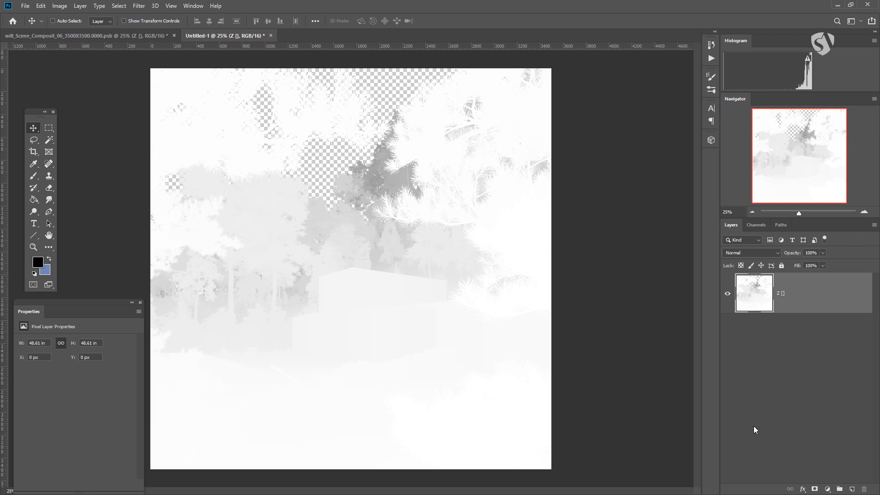
Step: Add a new layer beneath the Z layer and fill it with black at 100% opacity
{"action": "left_click", "coordinate": [852, 489]}
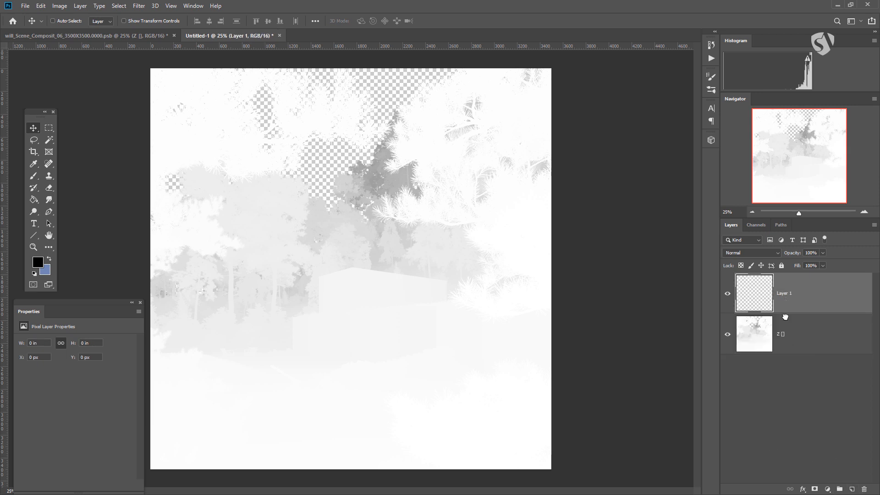
{"action": "left_click_drag", "start_coordinate": [784, 301], "coordinate": [789, 388]}
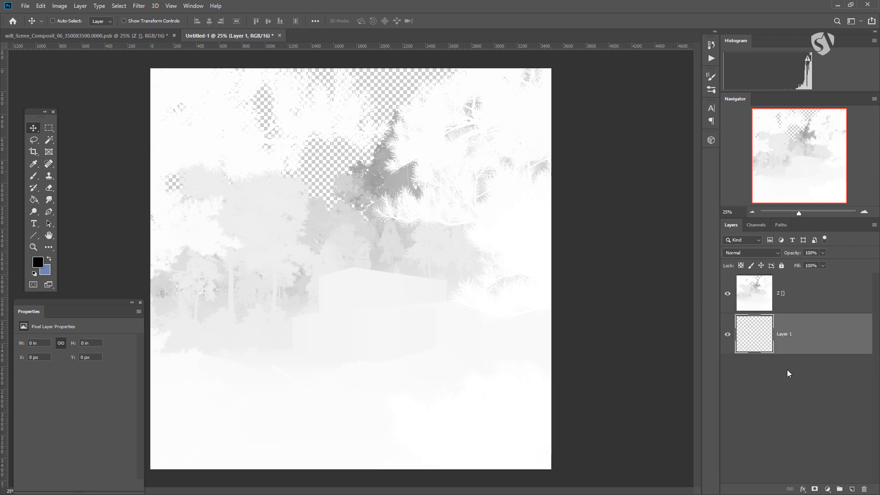
{"action": "key", "text": "shift+F5"}
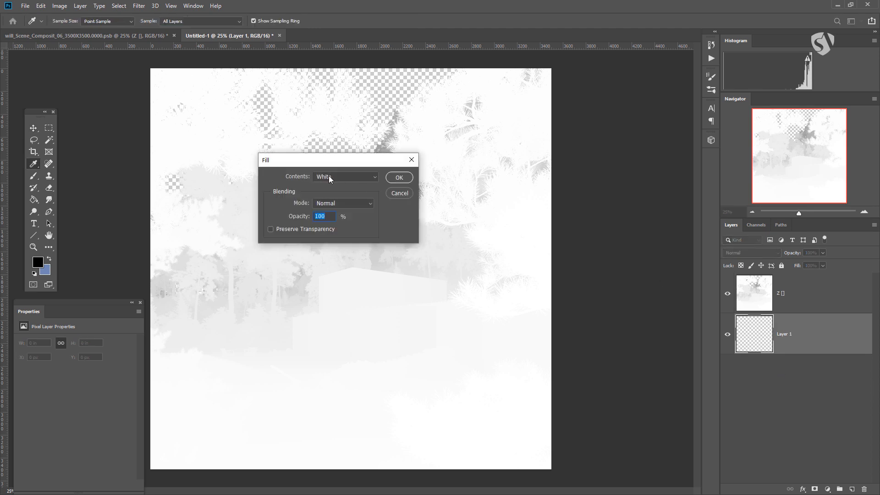
{"action": "left_click", "coordinate": [344, 177]}
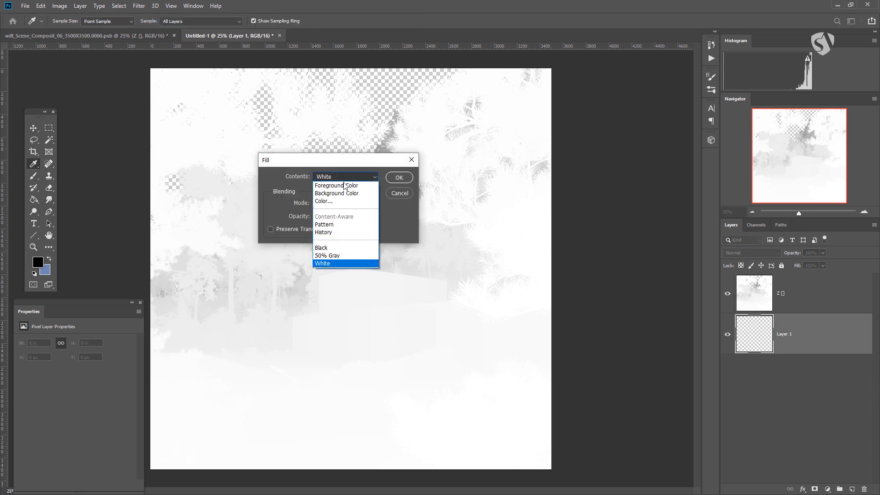
{"action": "left_click", "coordinate": [331, 251]}
{"action": "left_click", "coordinate": [395, 177]}
{"action": "key", "text": "v"}
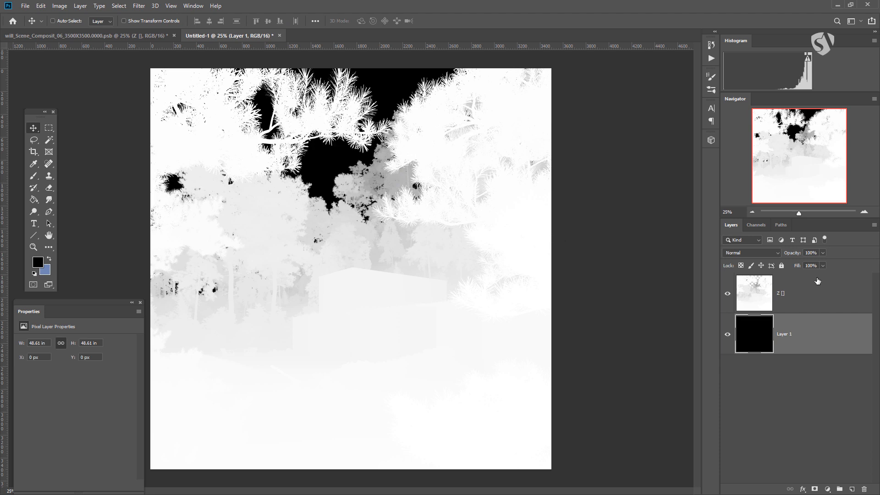
Step: Add a Levels adjustment above the Z layer and invert the depth image with output levels 255 and 0
{"action": "left_click", "coordinate": [815, 282]}
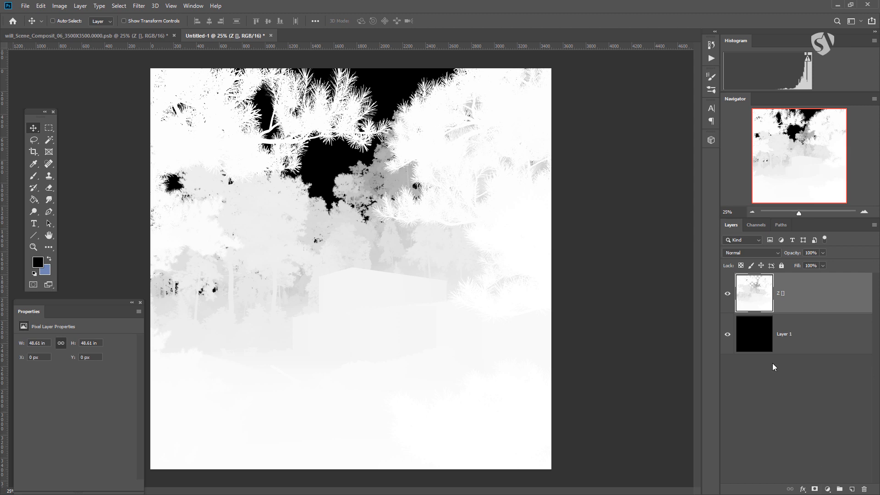
{"action": "left_click", "coordinate": [827, 489]}
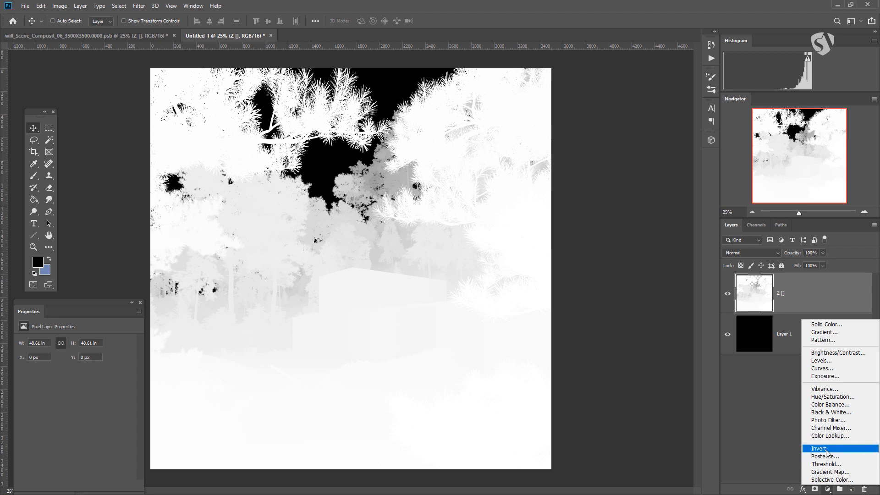
{"action": "left_click", "coordinate": [824, 361]}
{"action": "left_click_drag", "start_coordinate": [114, 304], "coordinate": [635, 183]}
{"action": "left_click_drag", "start_coordinate": [636, 183], "coordinate": [637, 184]}
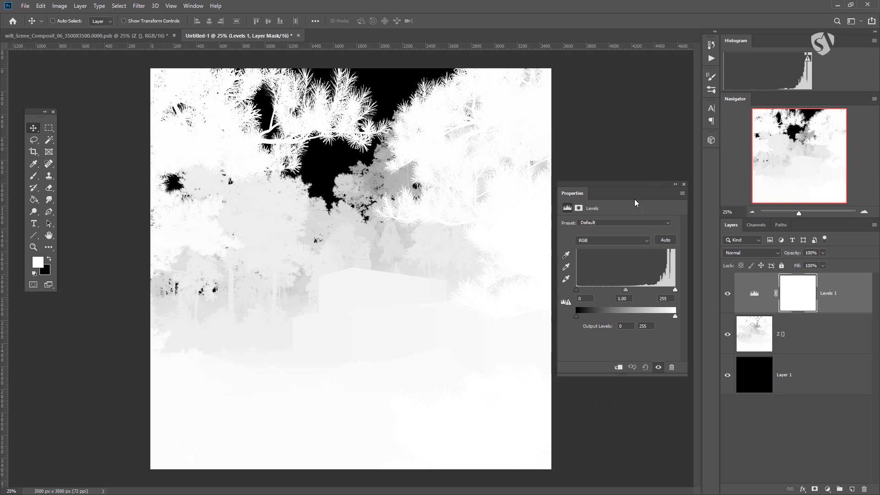
{"action": "mouse_move", "coordinate": [672, 316]}
{"action": "left_mouse_down"}
{"action": "mouse_move", "coordinate": [642, 316]}
{"action": "mouse_move", "coordinate": [678, 315]}
{"action": "left_mouse_up"}
{"action": "left_click_drag", "start_coordinate": [574, 315], "coordinate": [577, 316]}
{"action": "mouse_move", "coordinate": [575, 316]}
{"action": "left_mouse_down"}
{"action": "mouse_move", "coordinate": [648, 315]}
{"action": "mouse_move", "coordinate": [576, 316]}
{"action": "left_mouse_up"}
{"action": "left_click_drag", "start_coordinate": [647, 316], "coordinate": [691, 318]}
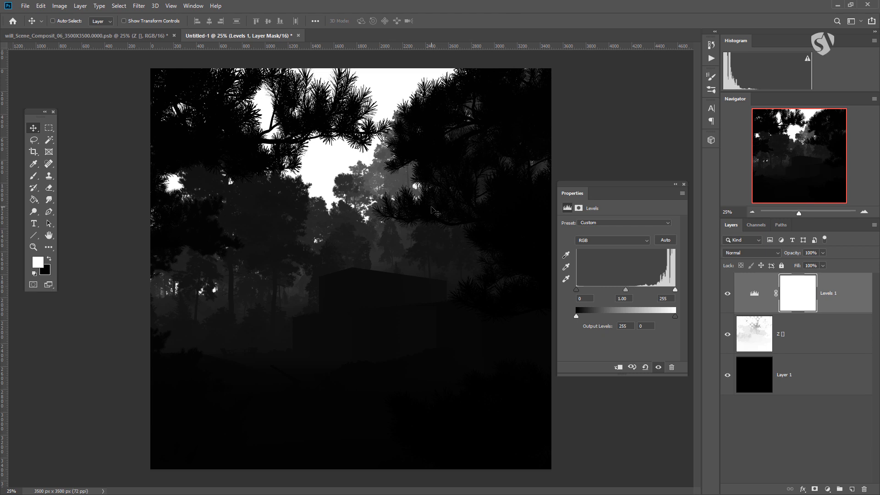
Step: Stamp all visible layers into a new top layer, select the whole canvas and copy it
{"action": "key", "text": "ctrl+shift+alt+e"}
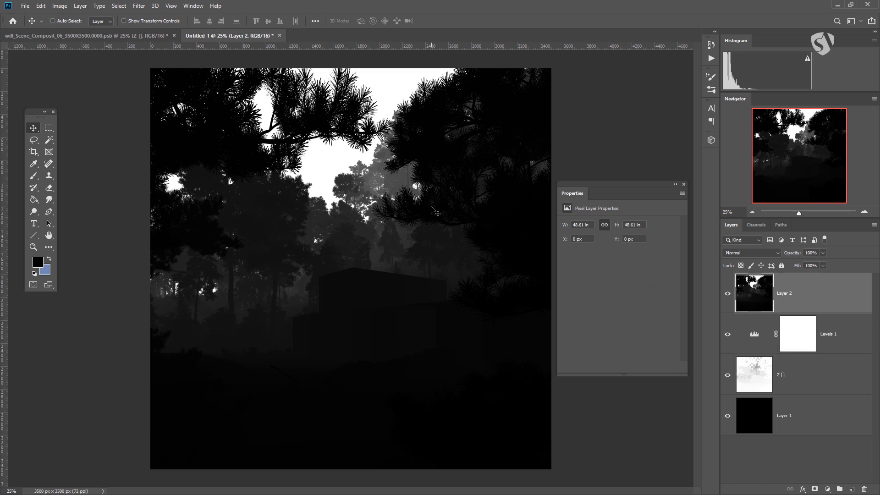
{"action": "left_click", "coordinate": [767, 297], "text": "ctrl"}
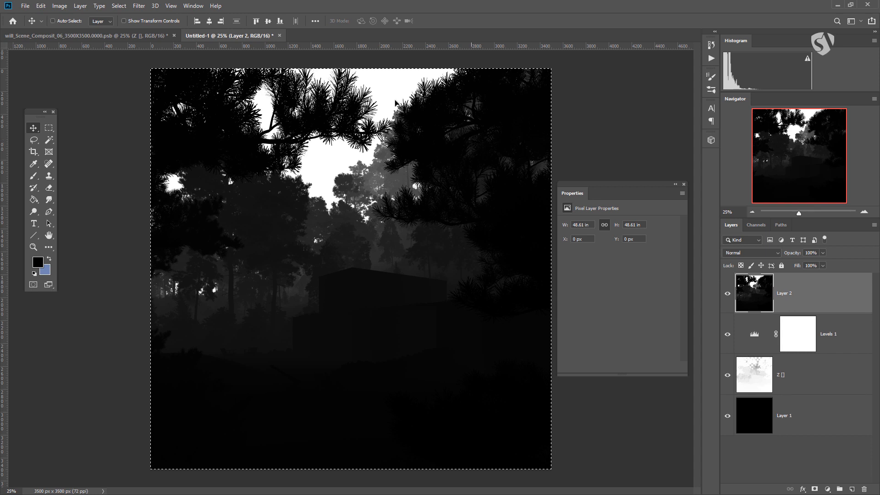
Step: In the will_Scene_Composit document, hide and collapse the Pass group, and hide fix, YOU, Curves 23 and FX
{"action": "left_click", "coordinate": [105, 37]}
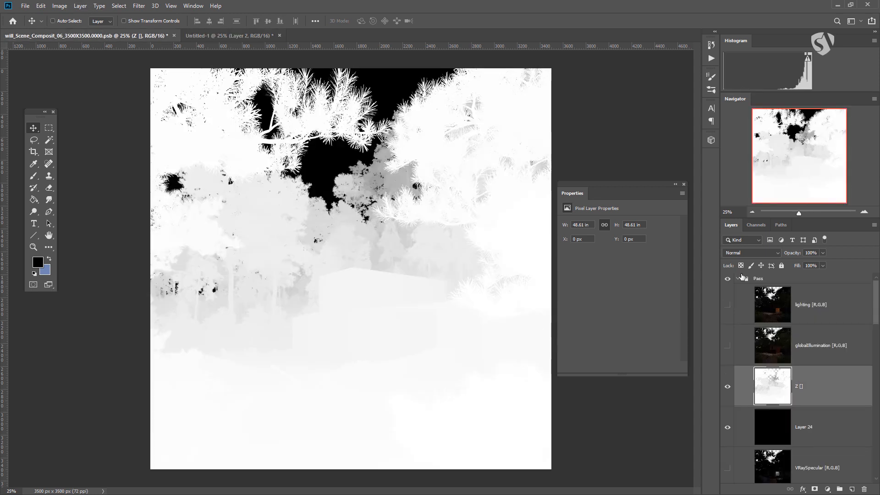
{"action": "left_click", "coordinate": [728, 279]}
{"action": "left_click", "coordinate": [738, 280]}
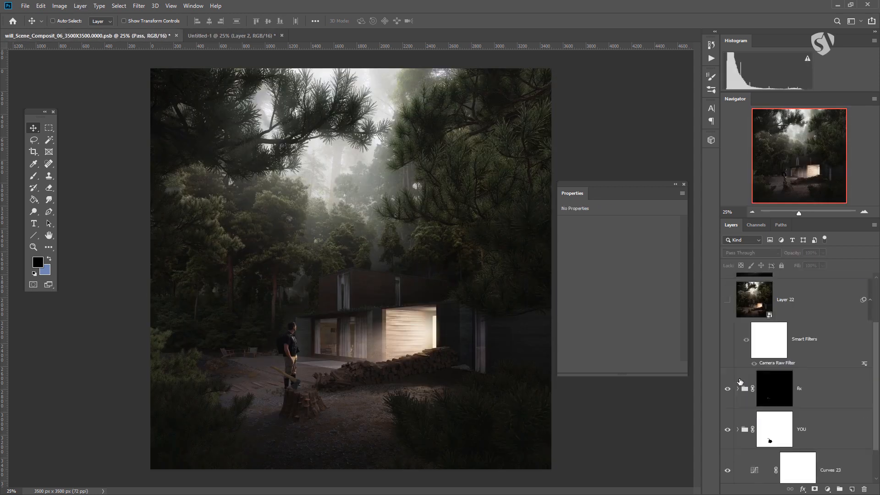
{"action": "scroll", "coordinate": [730, 376], "scroll_direction": "down", "scroll_amount": 5}
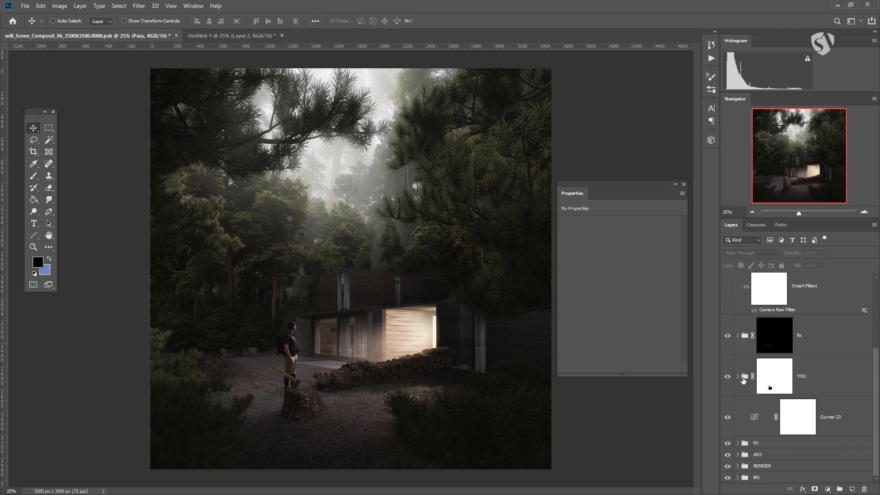
{"action": "left_click_drag", "start_coordinate": [726, 338], "coordinate": [727, 443]}
{"action": "left_click", "coordinate": [727, 443]}
{"action": "left_click", "coordinate": [727, 443]}
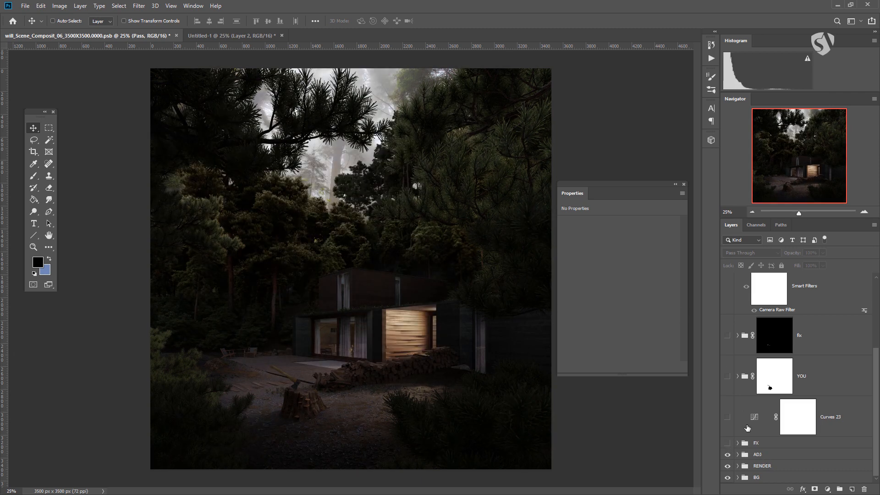
Step: Paste the inverted depth image into a new layer above the ADJ group and hide that layer
{"action": "left_click", "coordinate": [755, 455]}
{"action": "left_click", "coordinate": [851, 489]}
{"action": "left_click_drag", "start_coordinate": [802, 465], "coordinate": [764, 425]}
{"action": "key", "text": "ctrl+v"}
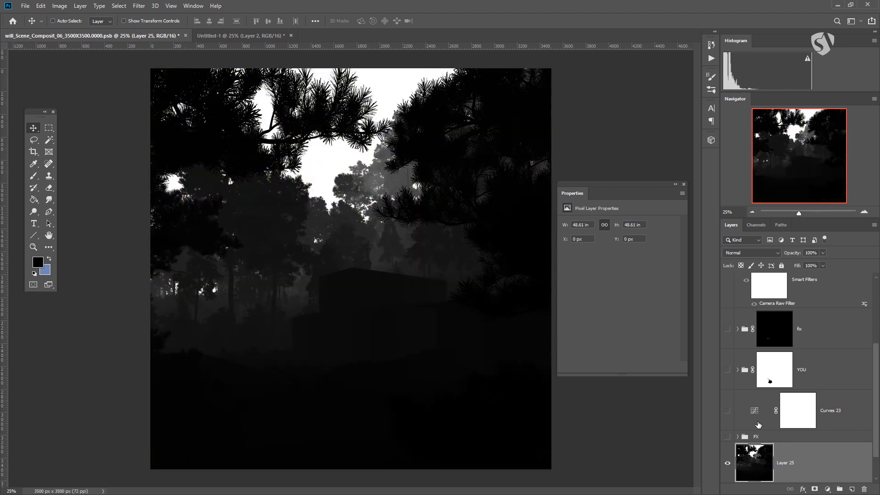
{"action": "scroll", "coordinate": [764, 466], "scroll_direction": "down", "scroll_amount": 1}
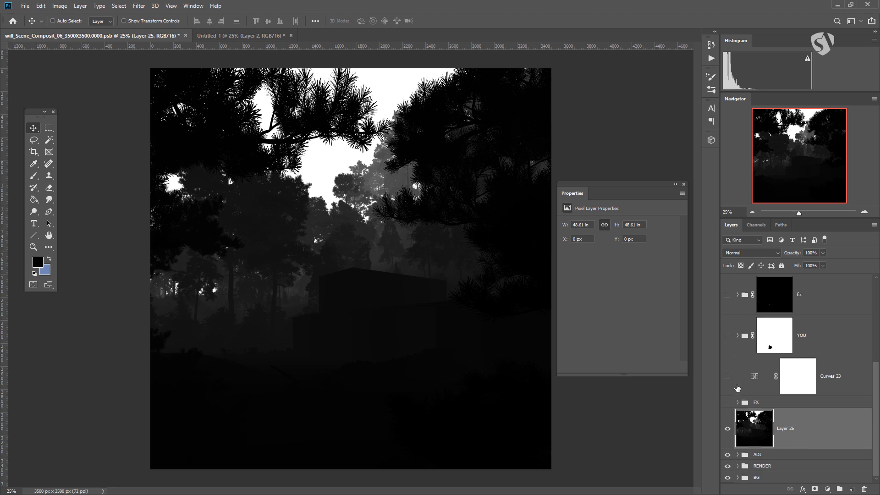
{"action": "left_click", "coordinate": [727, 428]}
Step: Create a new alpha channel and paste the inverted depth image into it
{"action": "left_click", "coordinate": [751, 225]}
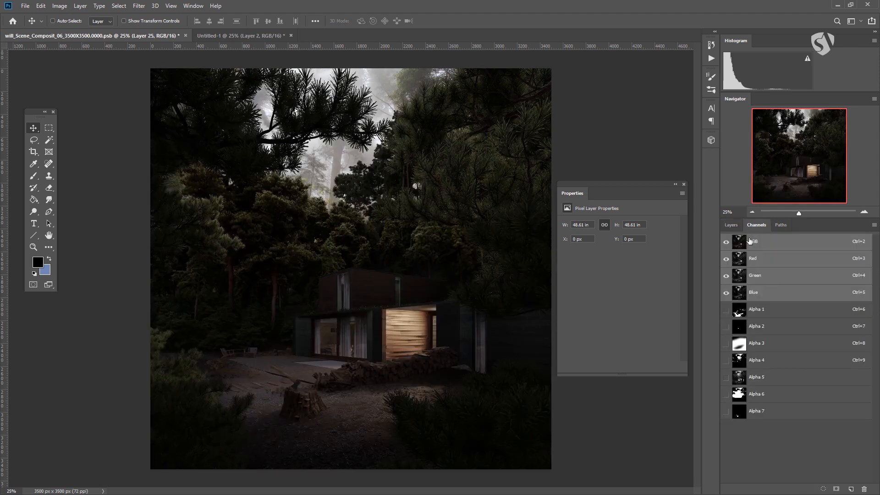
{"action": "left_click", "coordinate": [851, 488]}
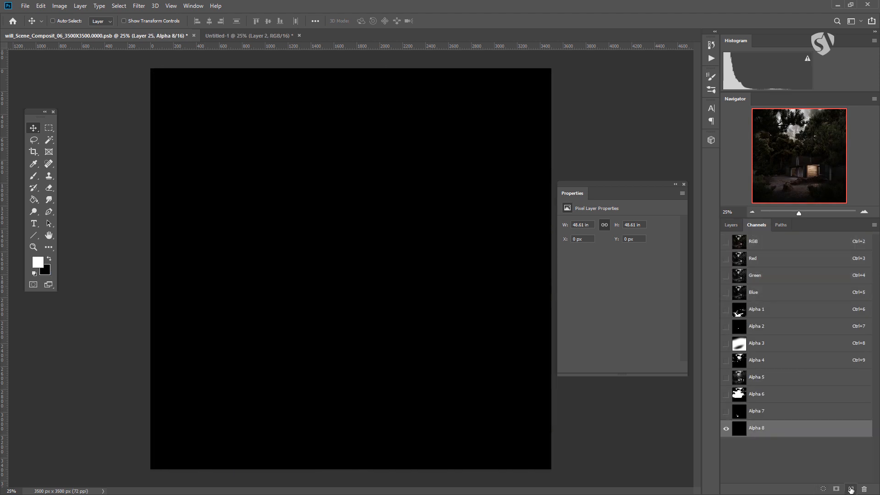
{"action": "key", "text": "ctrl+v"}
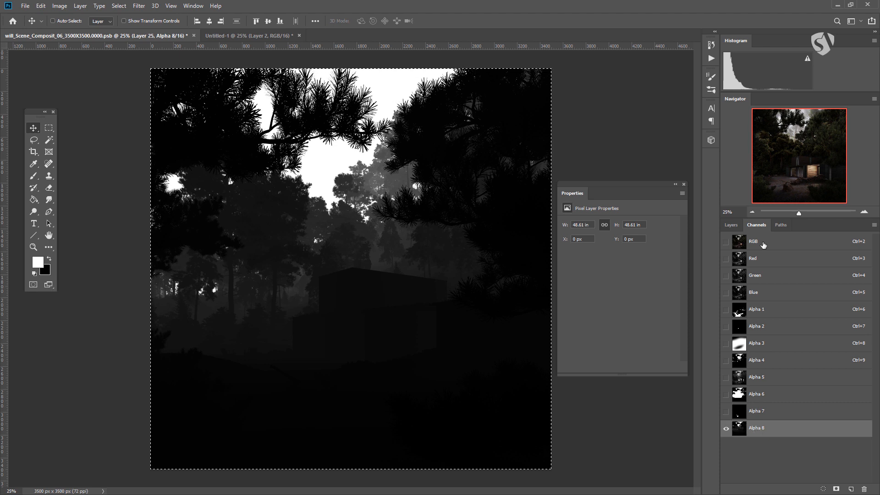
Step: Rename the new alpha channel to z and return to the layer list
{"action": "double_click", "coordinate": [757, 428]}
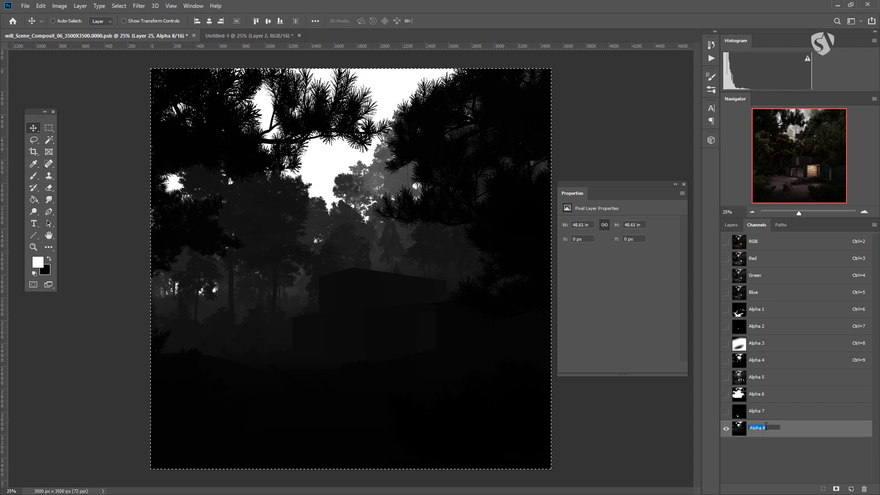
{"action": "type", "text": "z"}
{"action": "key", "text": "Return"}
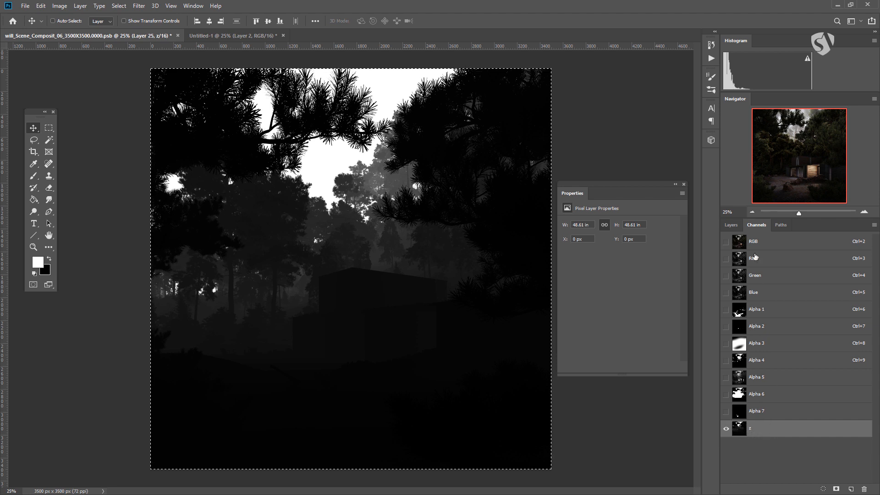
{"action": "left_click", "coordinate": [727, 223]}
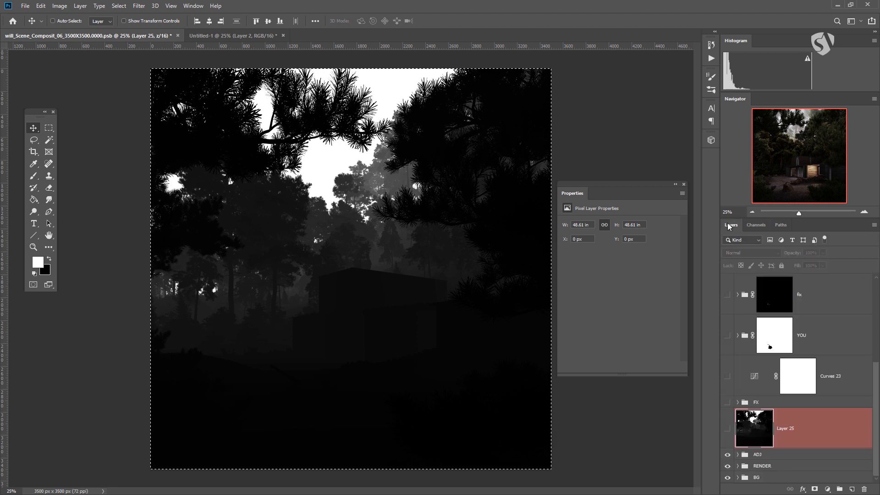
Step: Show the depth layer above the ADJ group, set its blend mode to Screen, and clear the selection
{"action": "left_click", "coordinate": [806, 431]}
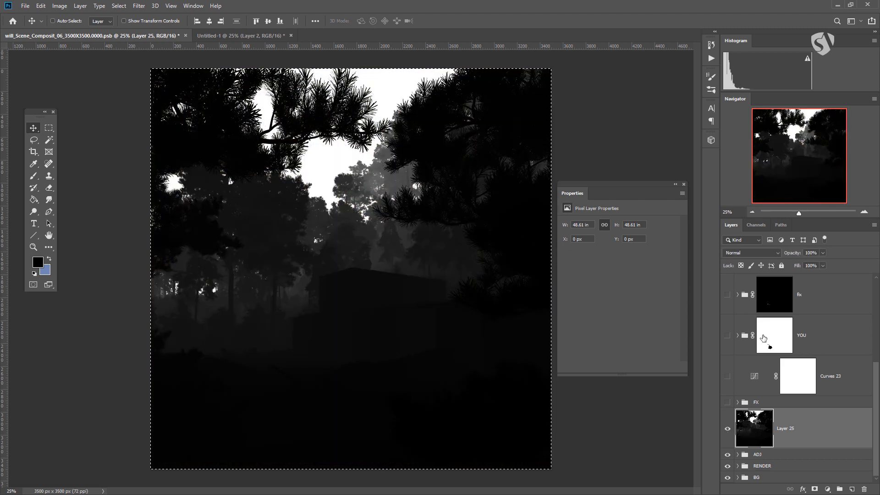
{"action": "left_click", "coordinate": [751, 253]}
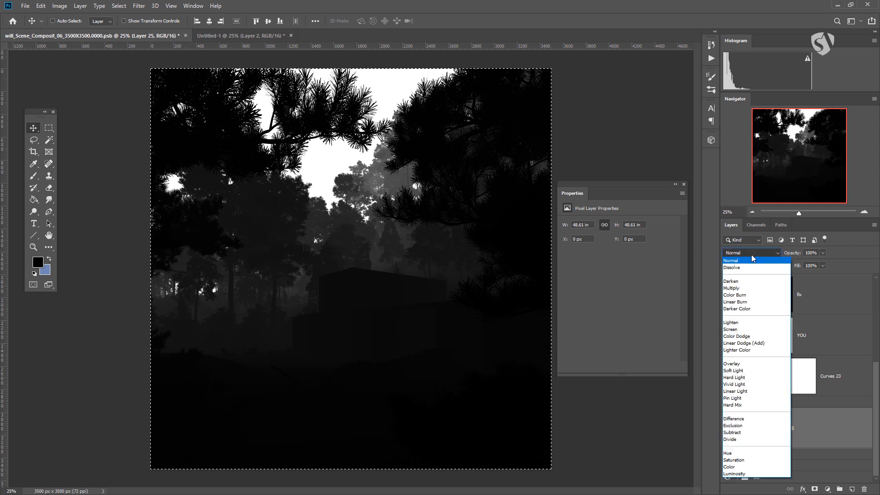
{"action": "left_click", "coordinate": [743, 329]}
{"action": "left_click", "coordinate": [728, 428]}
{"action": "left_click", "coordinate": [727, 428]}
{"action": "left_click", "coordinate": [728, 428]}
{"action": "left_click", "coordinate": [727, 428]}
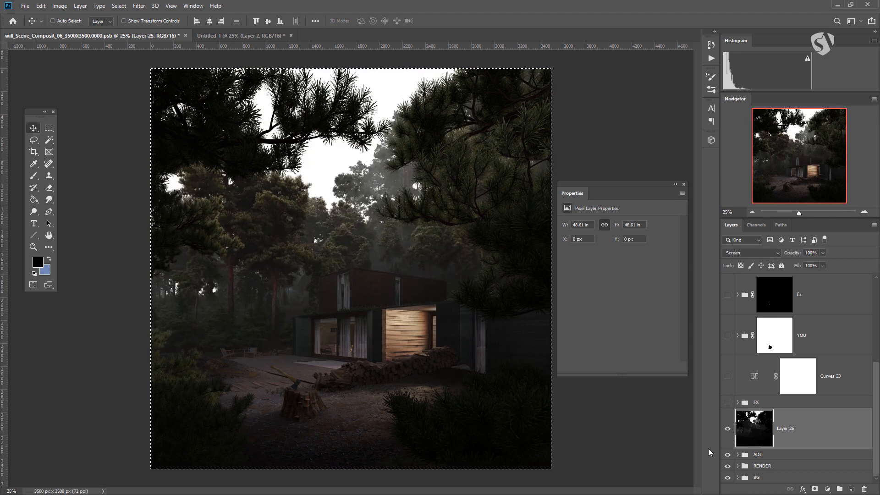
{"action": "key", "text": "ctrl+d"}
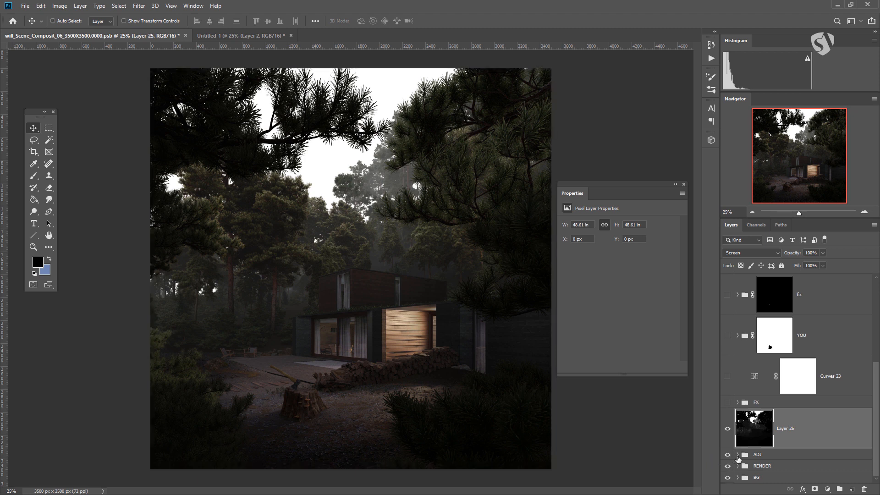
Step: Add a Curves adjustment above the depth layer and clip it to that layer
{"action": "left_click", "coordinate": [827, 489]}
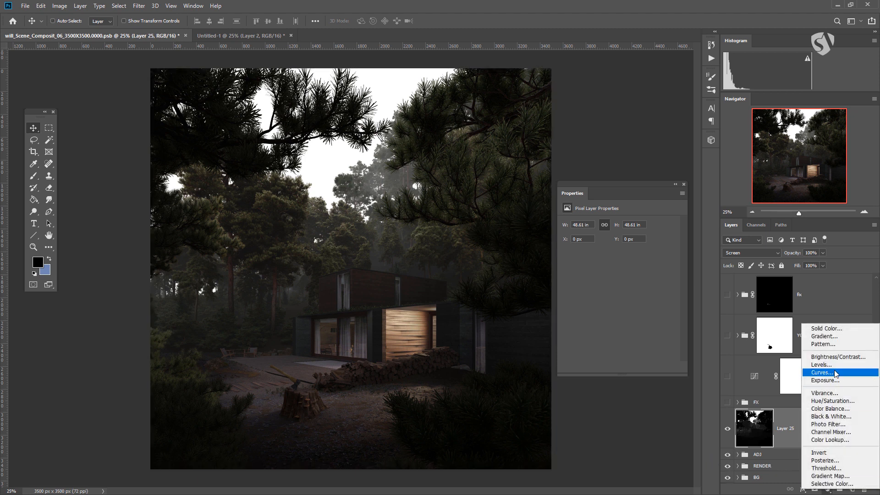
{"action": "left_click", "coordinate": [806, 372]}
{"action": "left_click", "coordinate": [755, 448], "text": "alt"}
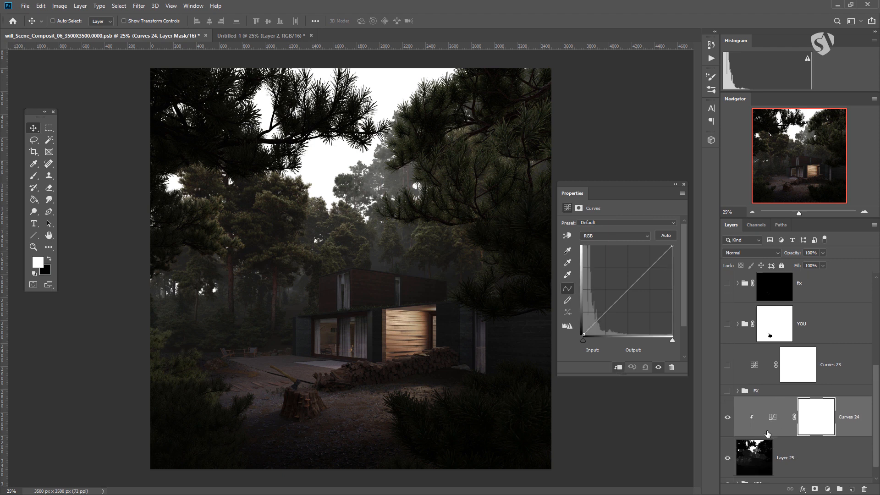
{"action": "left_click", "coordinate": [773, 388]}
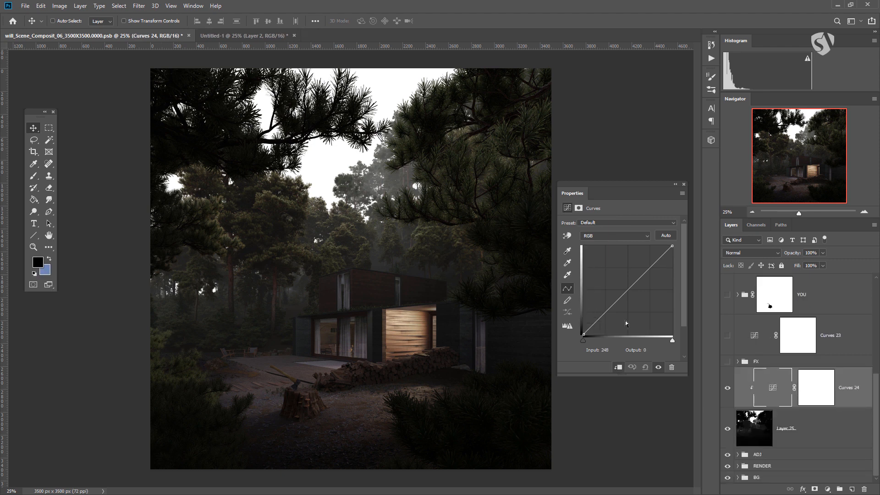
Step: Shape the clipped curve with a shadow point at input 17, output 0 and a highlight point at input 113, output 196
{"action": "mouse_move", "coordinate": [677, 247]}
{"action": "left_mouse_down"}
{"action": "mouse_move", "coordinate": [689, 219]}
{"action": "mouse_move", "coordinate": [699, 309]}
{"action": "mouse_move", "coordinate": [706, 264]}
{"action": "mouse_move", "coordinate": [676, 258]}
{"action": "left_mouse_up"}
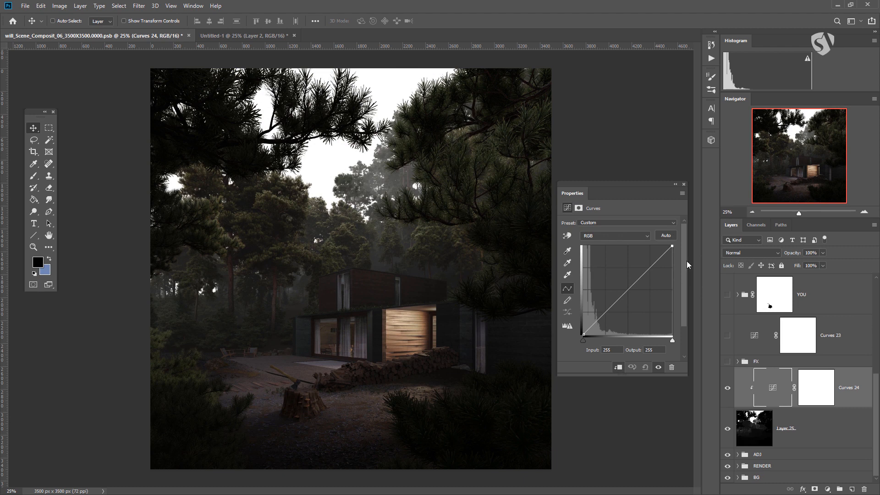
{"action": "mouse_move", "coordinate": [583, 333]}
{"action": "left_mouse_down"}
{"action": "mouse_move", "coordinate": [579, 316]}
{"action": "mouse_move", "coordinate": [582, 337]}
{"action": "left_mouse_up"}
{"action": "mouse_move", "coordinate": [671, 247]}
{"action": "left_mouse_down"}
{"action": "mouse_move", "coordinate": [611, 246]}
{"action": "mouse_move", "coordinate": [667, 220]}
{"action": "mouse_move", "coordinate": [617, 209]}
{"action": "mouse_move", "coordinate": [672, 215]}
{"action": "mouse_move", "coordinate": [603, 220]}
{"action": "mouse_move", "coordinate": [672, 234]}
{"action": "left_mouse_up"}
{"action": "left_click_drag", "start_coordinate": [583, 333], "coordinate": [588, 350]}
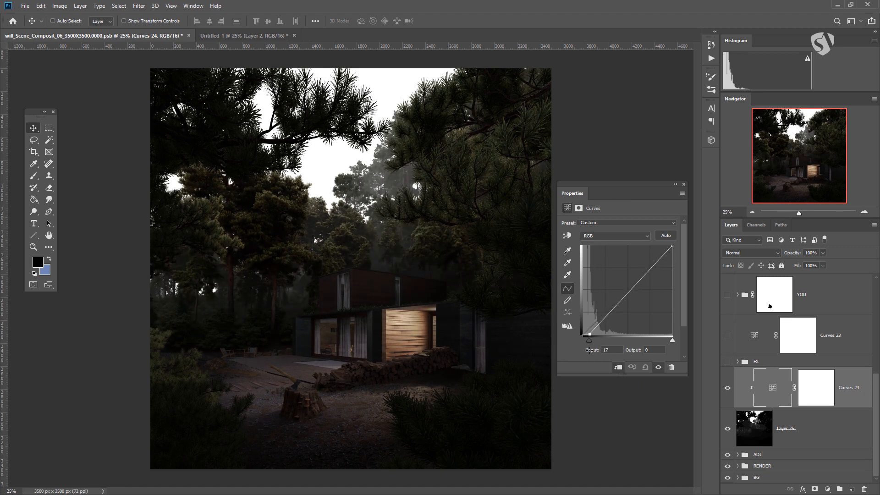
{"action": "left_click_drag", "start_coordinate": [672, 246], "coordinate": [624, 267]}
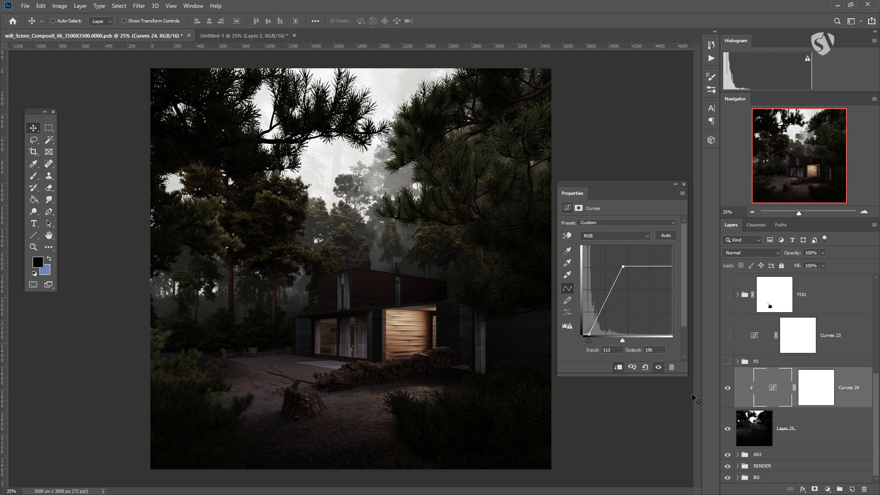
Step: Group the depth layer with its clipped Curves adjustment and name the group FX2
{"action": "left_click", "coordinate": [755, 430]}
{"action": "left_click", "coordinate": [772, 390]}
{"action": "left_click", "coordinate": [759, 424]}
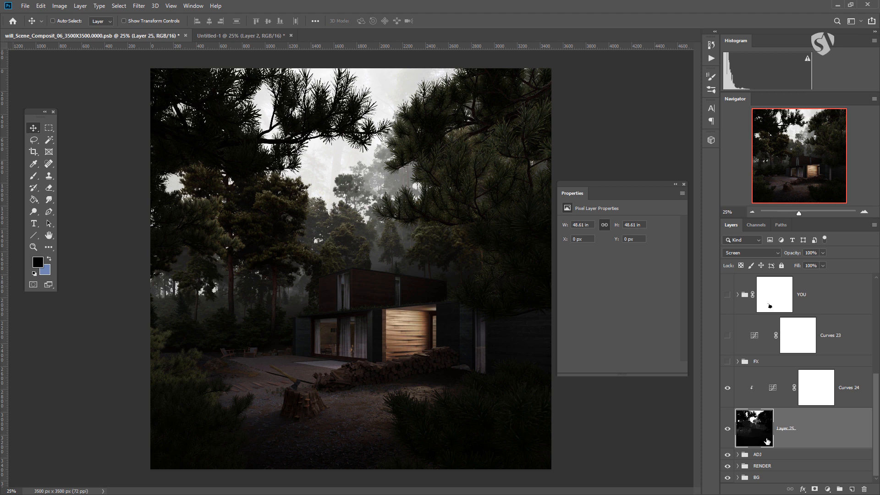
{"action": "left_click", "coordinate": [772, 389], "text": "shift"}
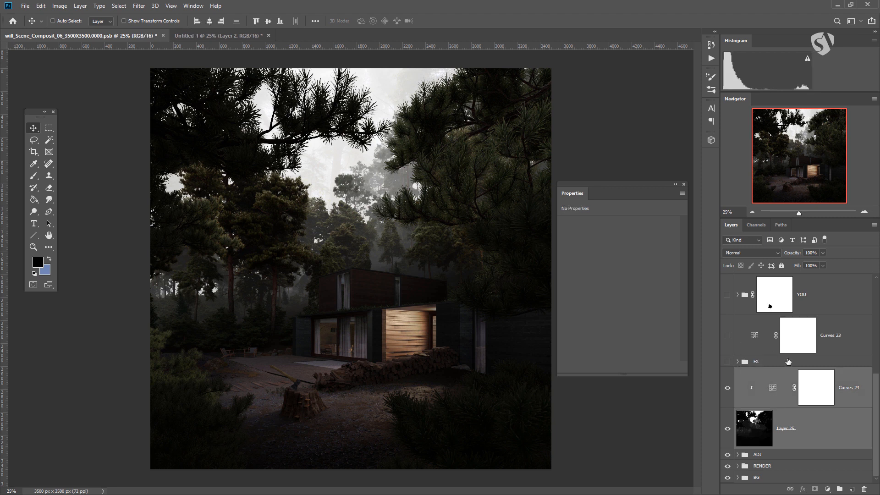
{"action": "key", "text": "ctrl+g"}
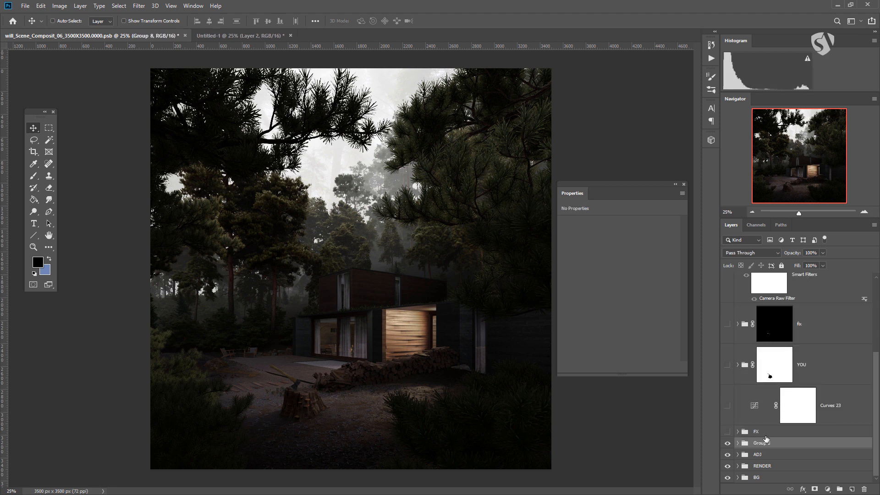
{"action": "double_click", "coordinate": [763, 443]}
{"action": "type", "text": "FX2"}
{"action": "key", "text": "Return"}
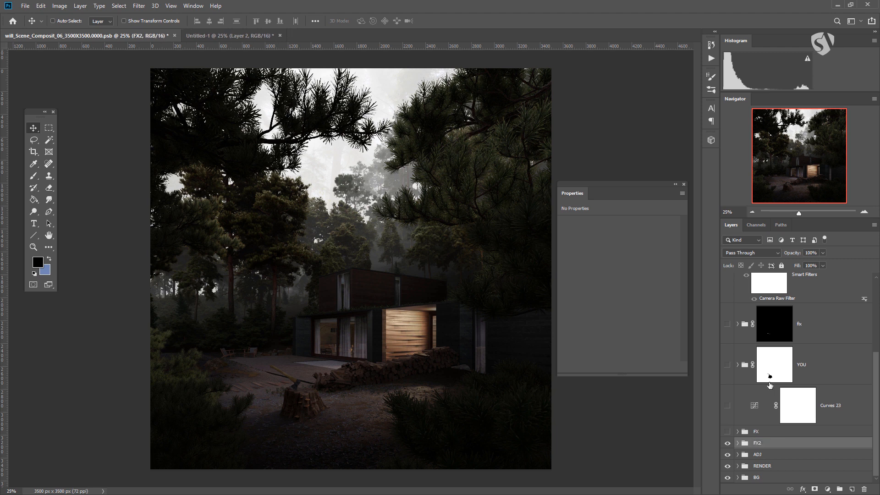
Step: Inside FX2, nest the depth layer and its Curves adjustment in a subgroup named fog01
{"action": "left_click", "coordinate": [738, 442]}
{"action": "scroll", "coordinate": [786, 413], "scroll_direction": "down", "scroll_amount": 2}
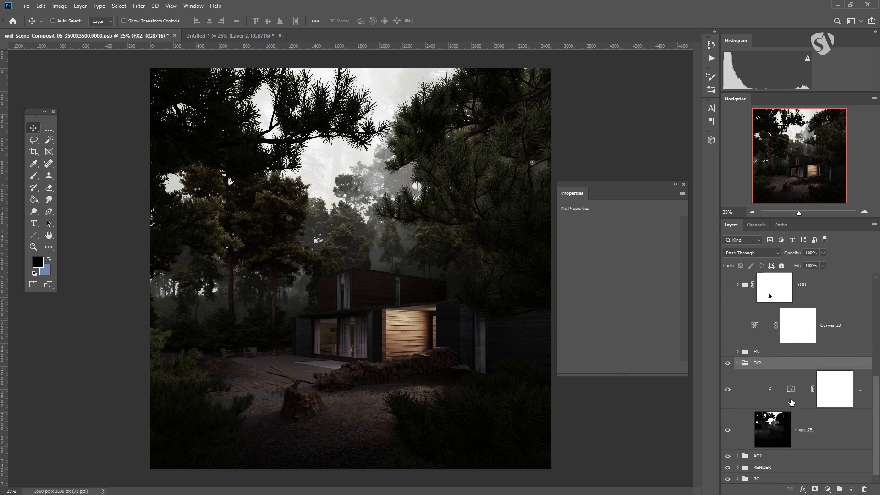
{"action": "left_click", "coordinate": [791, 402]}
{"action": "left_click", "coordinate": [766, 432], "text": "shift"}
{"action": "key", "text": "ctrl+g"}
{"action": "double_click", "coordinate": [779, 443]}
{"action": "type", "text": "fog01"}
{"action": "key", "text": "Return"}
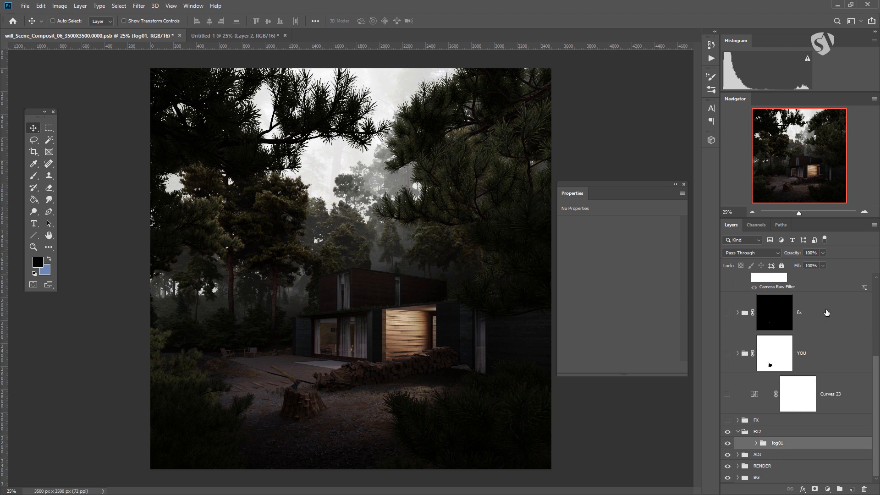
Step: Mask the fog01 group with a vertical gradient that fades out the upper sky, and reduce the group's opacity to 72%
{"action": "left_click_drag", "start_coordinate": [799, 265], "coordinate": [824, 265]}
{"action": "left_click", "coordinate": [813, 489]}
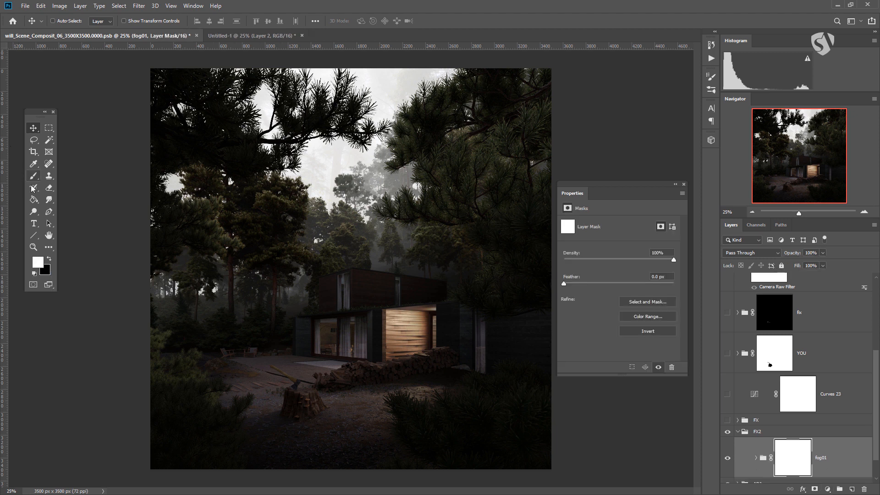
{"action": "left_click", "coordinate": [36, 204]}
{"action": "left_click", "coordinate": [72, 200]}
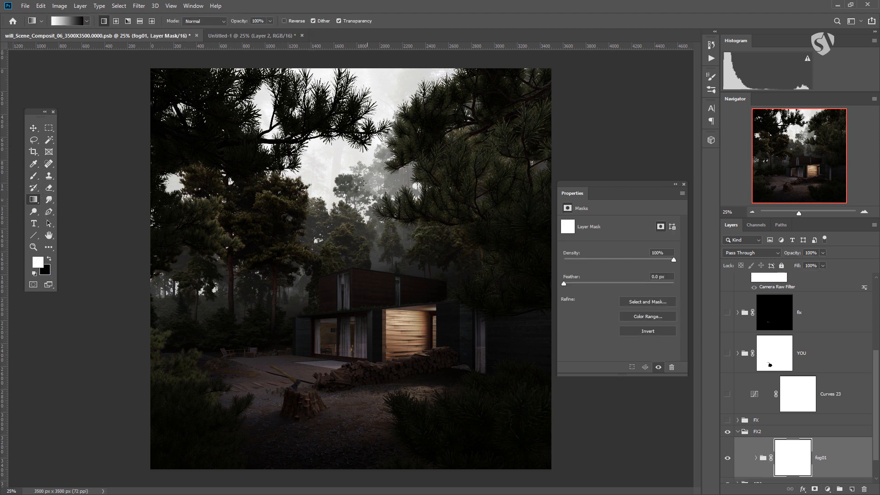
{"action": "left_click_drag", "start_coordinate": [360, 258], "coordinate": [360, 129]}
{"action": "left_click_drag", "start_coordinate": [364, 260], "coordinate": [367, 123]}
{"action": "scroll", "coordinate": [792, 455], "scroll_direction": "down", "scroll_amount": 1}
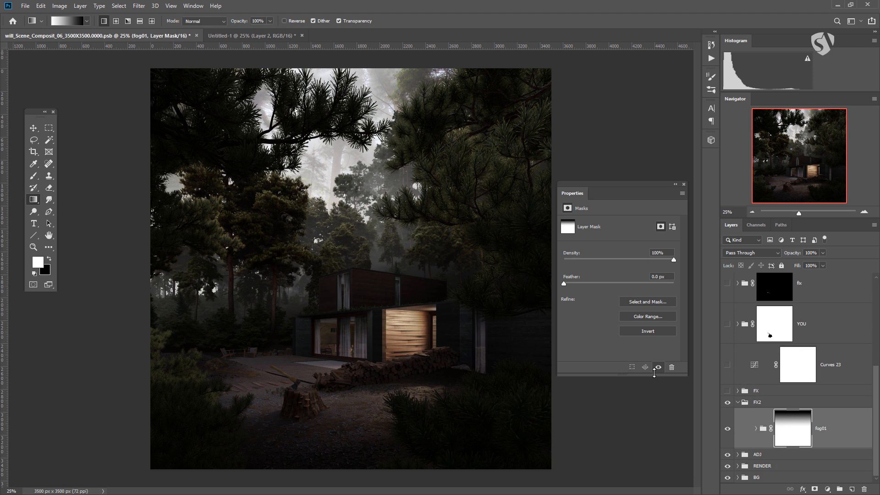
{"action": "left_click", "coordinate": [851, 438]}
{"action": "left_click_drag", "start_coordinate": [805, 264], "coordinate": [811, 262]}
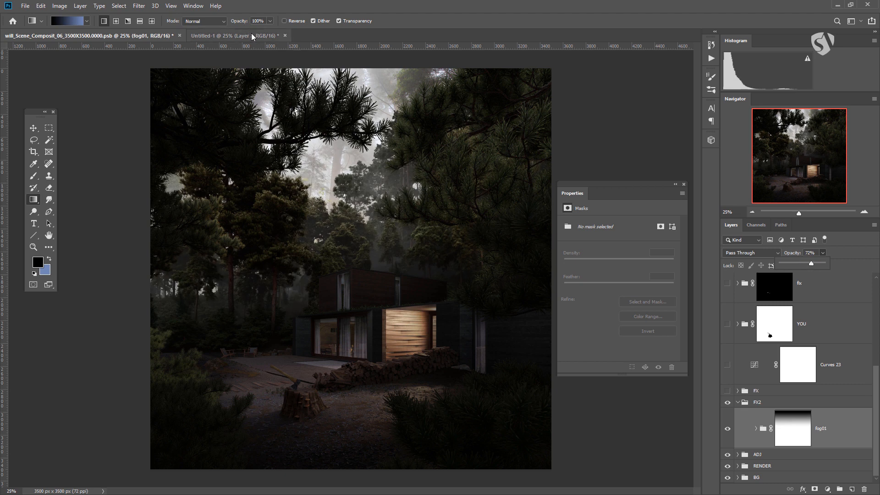
Step: In the Untitled-1 document, hide Layer 2 and set the Levels 1 inputs to 229, 0.19 and 243
{"action": "left_click", "coordinate": [252, 35]}
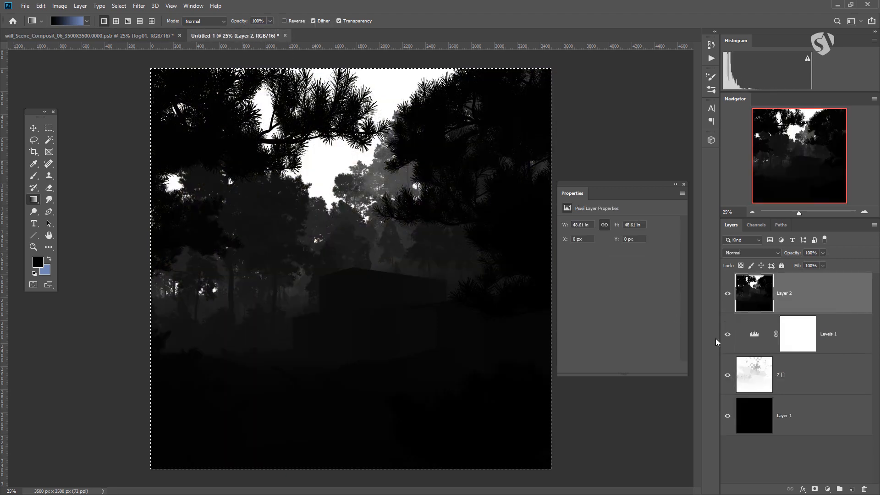
{"action": "left_click", "coordinate": [727, 295]}
{"action": "left_click", "coordinate": [751, 338]}
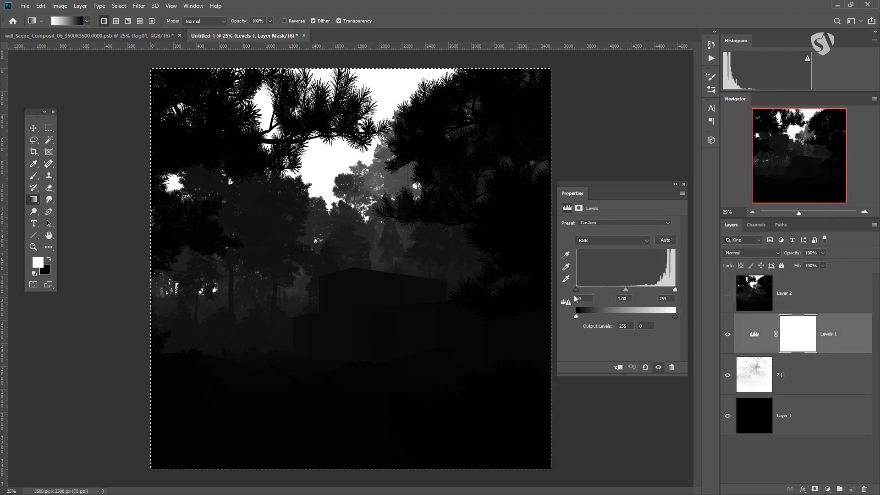
{"action": "left_click_drag", "start_coordinate": [576, 289], "coordinate": [672, 292]}
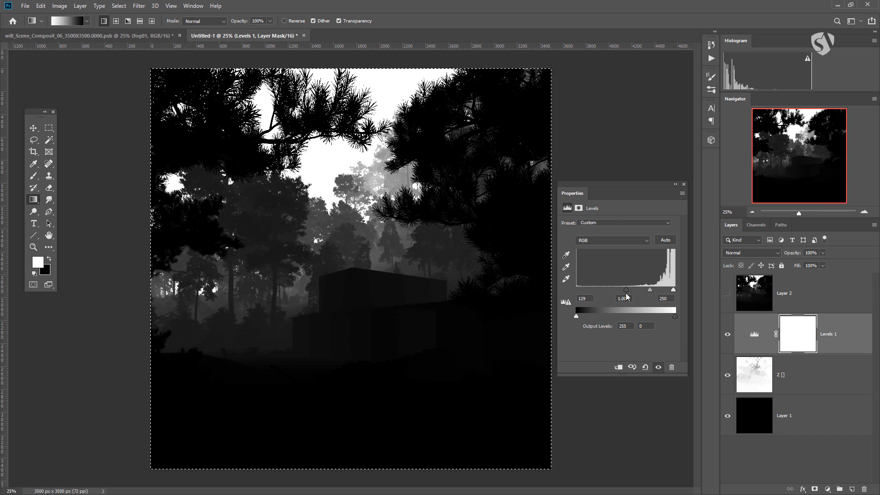
{"action": "left_click_drag", "start_coordinate": [626, 289], "coordinate": [665, 290]}
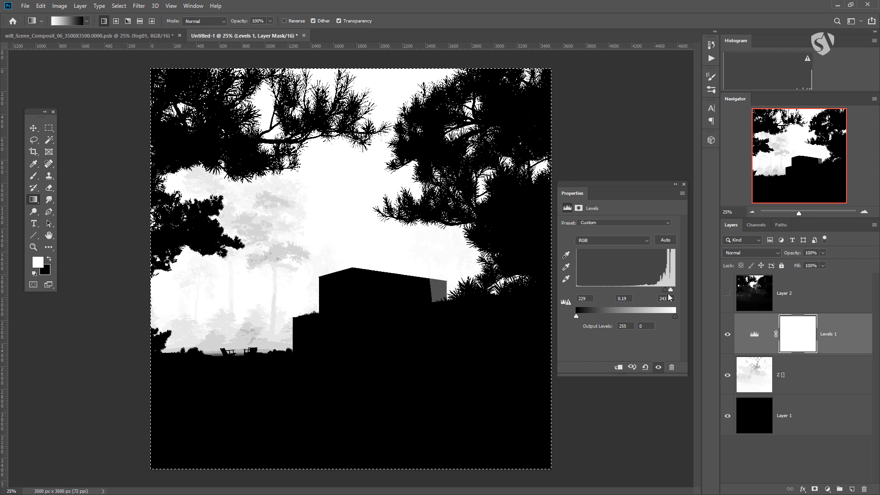
Step: Stamp the high-contrast depth image into a new layer, and paste a copy into a new alpha channel in the will_Scene_Composit document
{"action": "key", "text": "ctrl+shift+alt+e"}
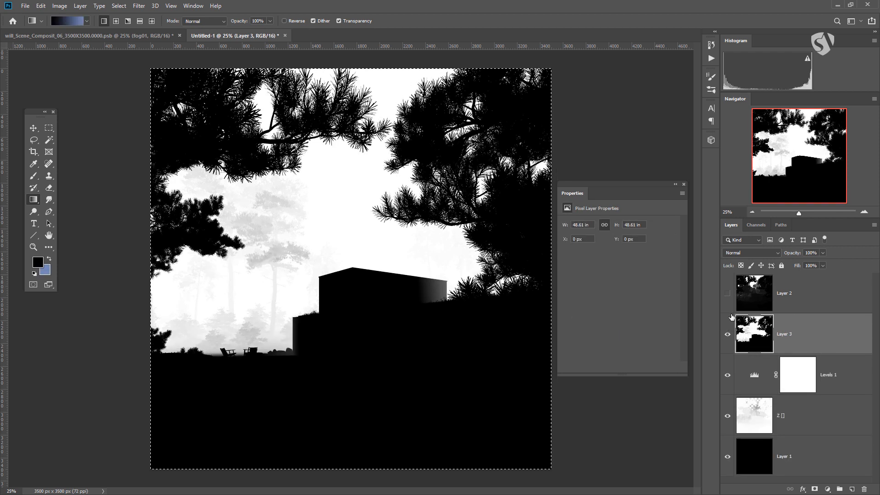
{"action": "left_click", "coordinate": [148, 36]}
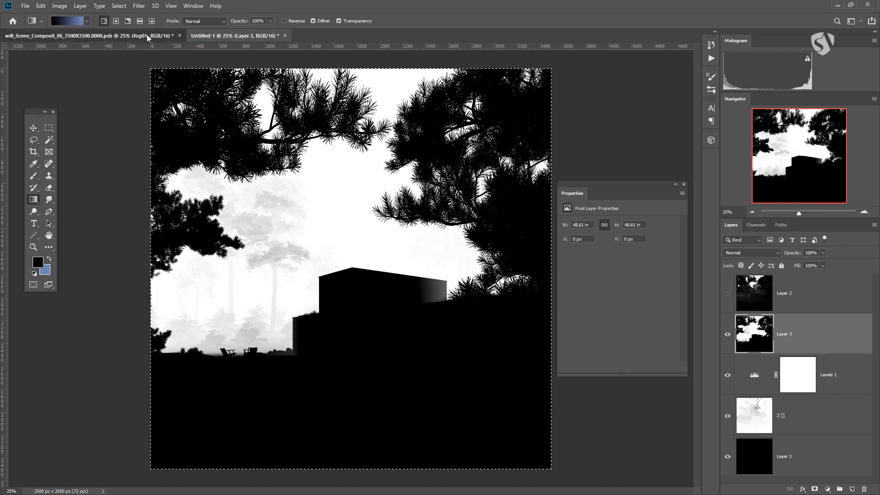
{"action": "left_click", "coordinate": [756, 224]}
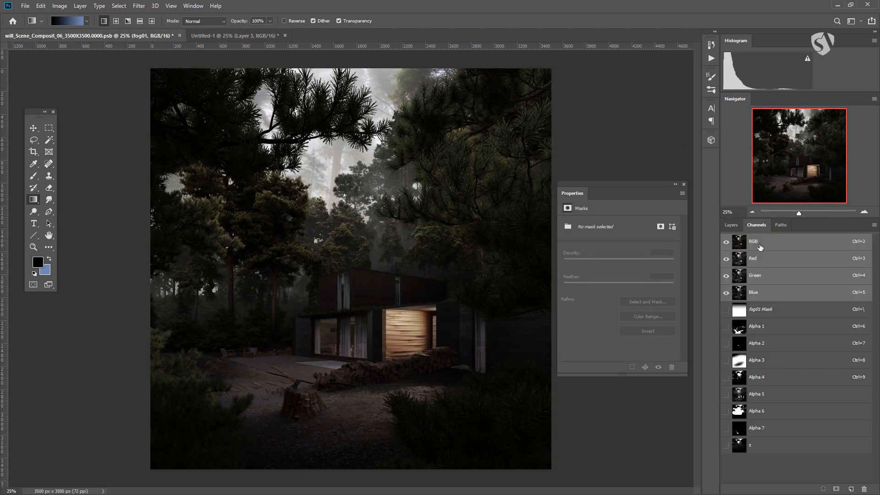
{"action": "left_click", "coordinate": [851, 489]}
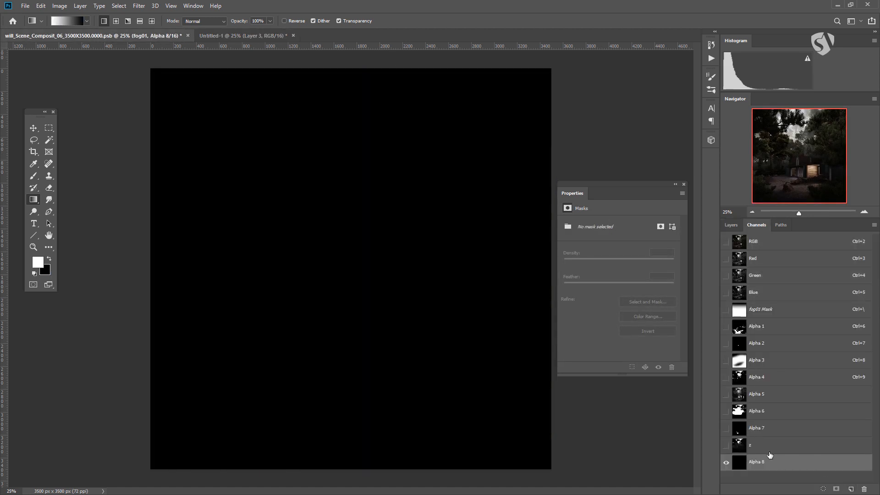
{"action": "key", "text": "ctrl+v"}
Step: Load the new depth channel as a selection and use it to mask a new group above fog01
{"action": "left_click", "coordinate": [738, 464], "text": "ctrl"}
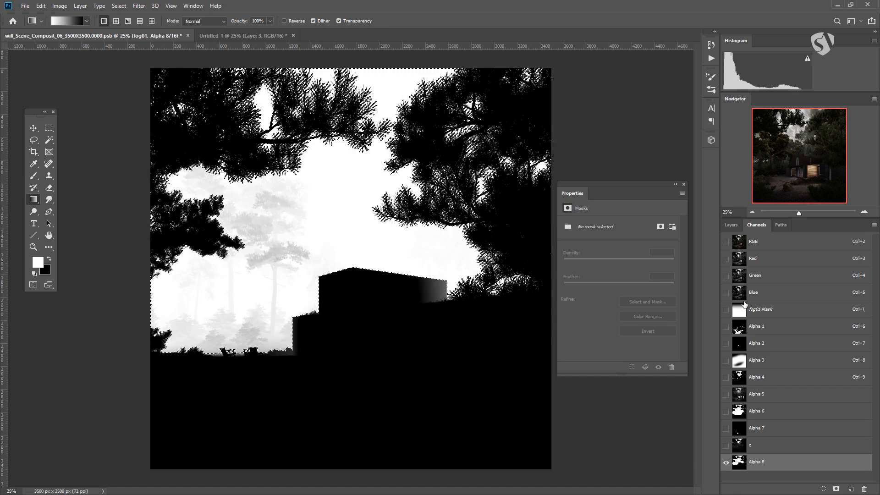
{"action": "left_click", "coordinate": [731, 225]}
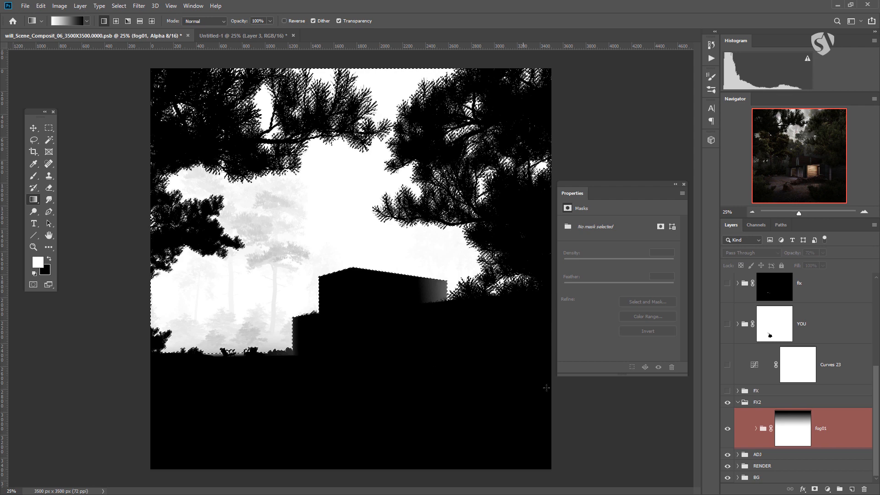
{"action": "left_click", "coordinate": [839, 488]}
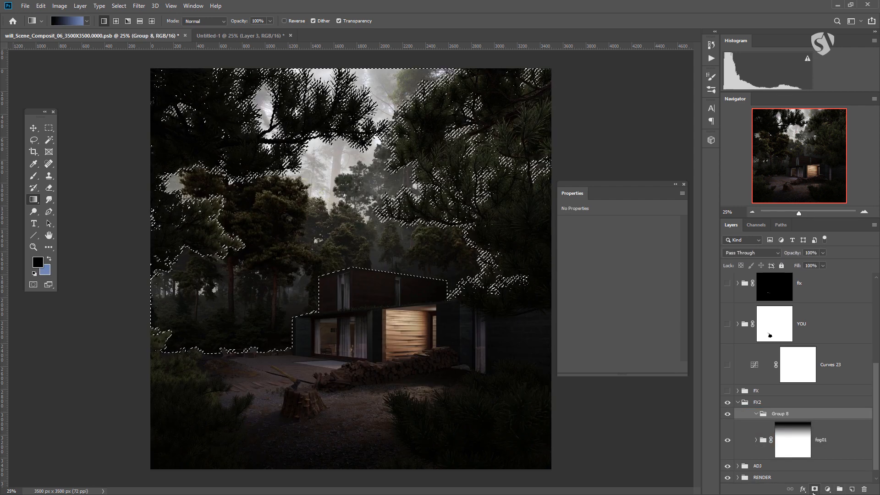
{"action": "left_click", "coordinate": [815, 490]}
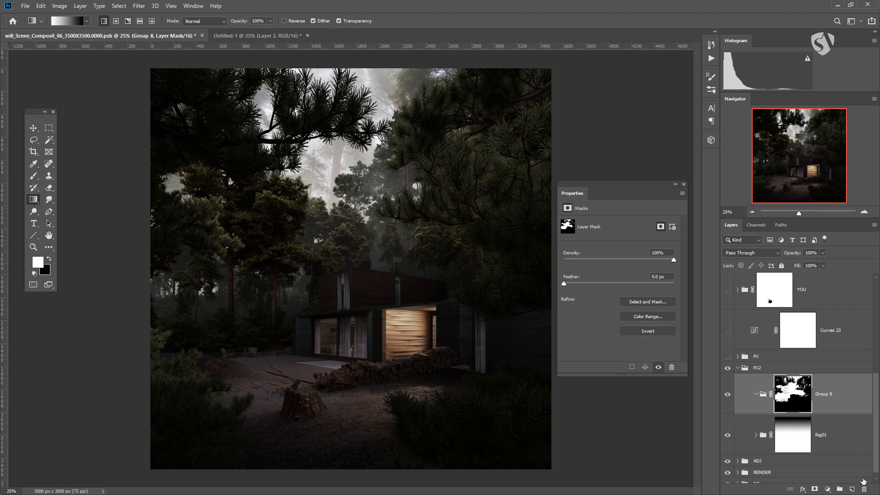
Step: On a new layer inside Group 8, paint dark grey fog across the mid-ground trees with a soft round brush at 16% opacity
{"action": "left_click", "coordinate": [851, 488]}
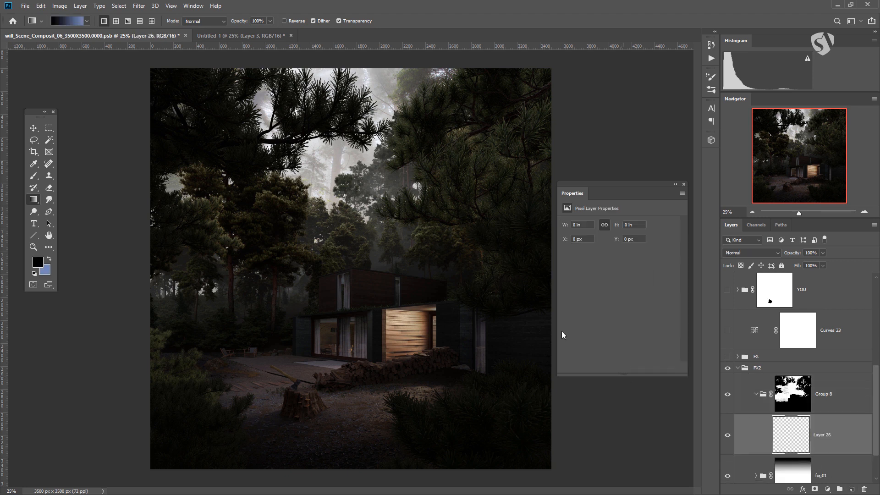
{"action": "left_click", "coordinate": [33, 175]}
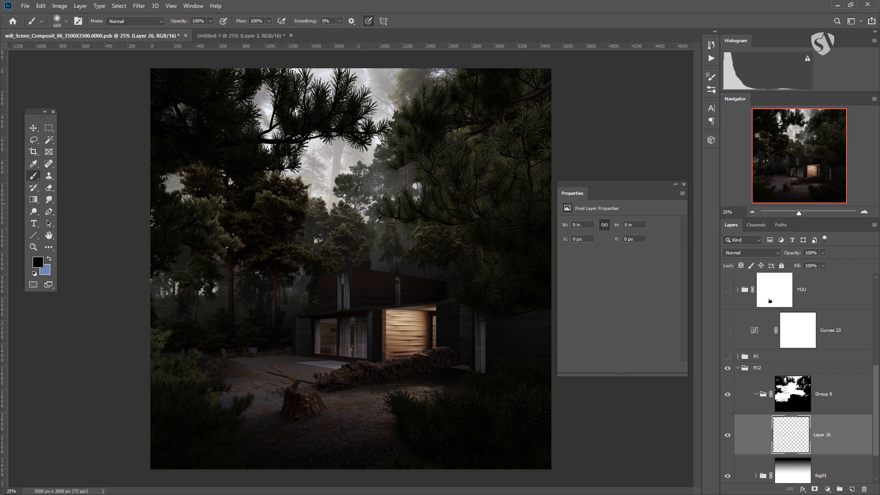
{"action": "right_click", "coordinate": [422, 223]}
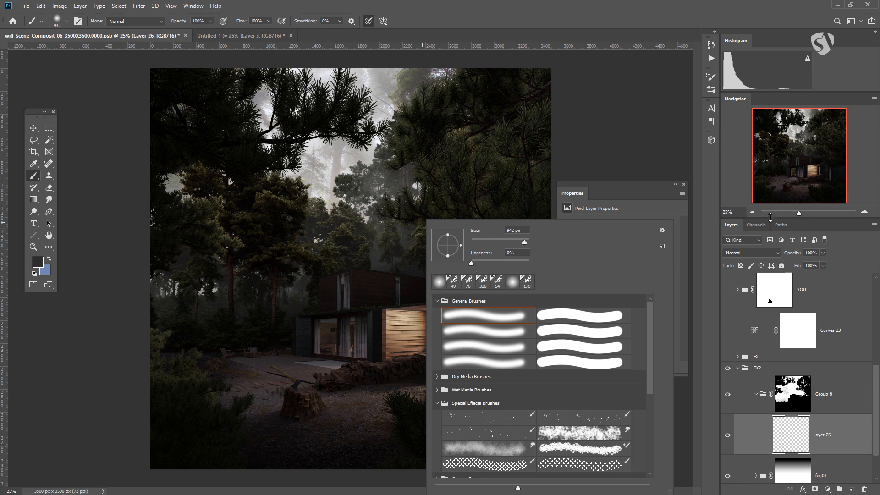
{"action": "left_click_drag", "start_coordinate": [211, 22], "coordinate": [175, 37]}
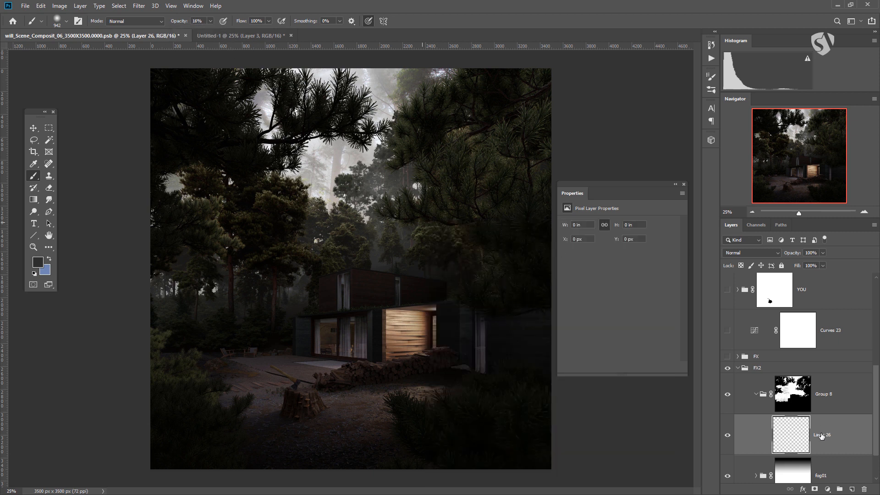
{"action": "mouse_move", "coordinate": [210, 315]}
{"action": "left_mouse_down"}
{"action": "mouse_move", "coordinate": [206, 320]}
{"action": "mouse_move", "coordinate": [191, 305]}
{"action": "left_mouse_up"}
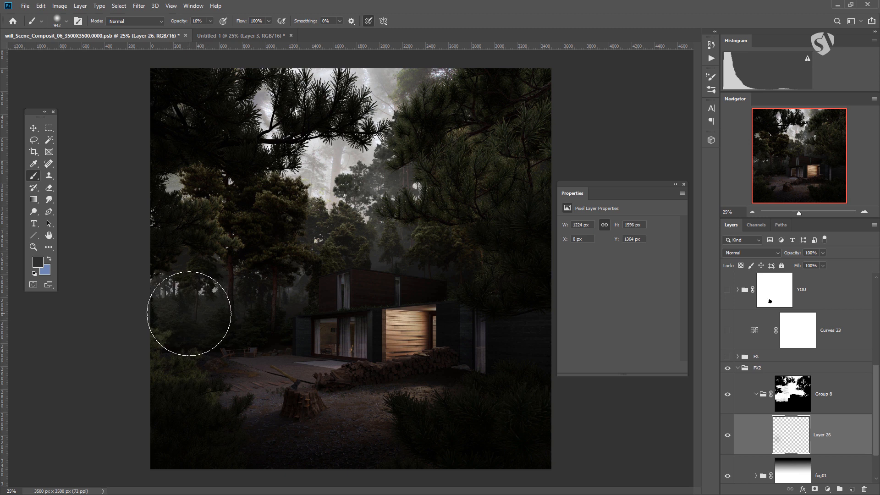
{"action": "mouse_move", "coordinate": [113, 289]}
{"action": "left_mouse_down"}
{"action": "mouse_move", "coordinate": [365, 358]}
{"action": "mouse_move", "coordinate": [422, 316]}
{"action": "mouse_move", "coordinate": [640, 223]}
{"action": "mouse_move", "coordinate": [599, 177]}
{"action": "mouse_move", "coordinate": [668, 207]}
{"action": "mouse_move", "coordinate": [448, 265]}
{"action": "mouse_move", "coordinate": [547, 224]}
{"action": "mouse_move", "coordinate": [468, 279]}
{"action": "left_mouse_up"}
{"action": "left_click_drag", "start_coordinate": [382, 298], "coordinate": [435, 299]}
{"action": "mouse_move", "coordinate": [334, 300]}
{"action": "left_mouse_down"}
{"action": "mouse_move", "coordinate": [300, 281]}
{"action": "mouse_move", "coordinate": [304, 266]}
{"action": "mouse_move", "coordinate": [340, 274]}
{"action": "mouse_move", "coordinate": [458, 270]}
{"action": "mouse_move", "coordinate": [292, 310]}
{"action": "mouse_move", "coordinate": [477, 384]}
{"action": "mouse_move", "coordinate": [278, 367]}
{"action": "mouse_move", "coordinate": [1, 297]}
{"action": "left_mouse_up"}
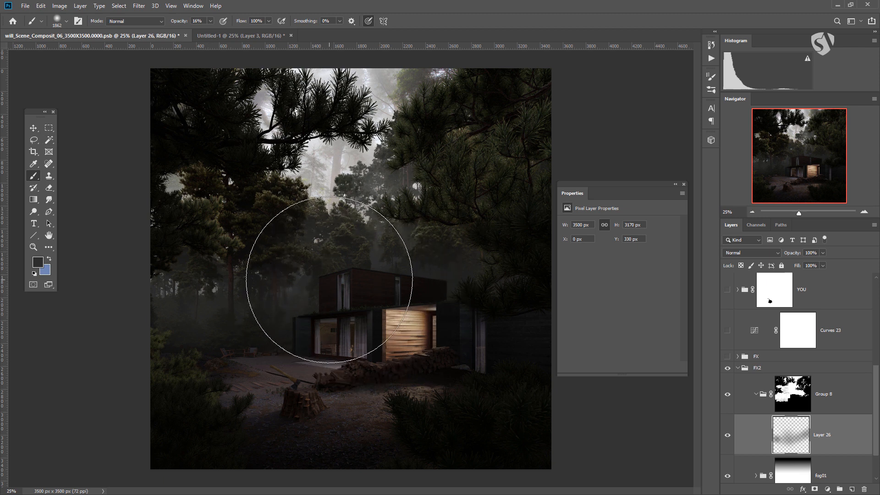
Step: Leave the foreground colour picker unchanged and sample a lighter grey from the misty background as the brush colour
{"action": "left_click", "coordinate": [37, 262]}
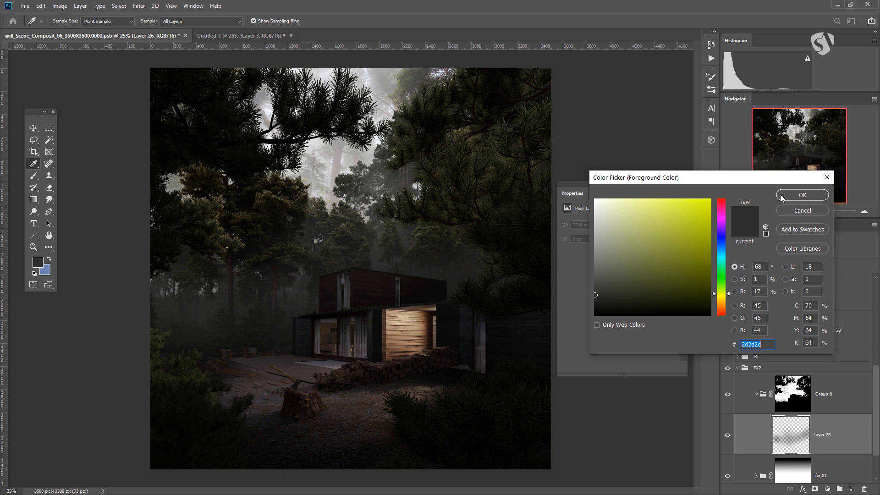
{"action": "left_click", "coordinate": [802, 210]}
{"action": "key", "text": "b"}
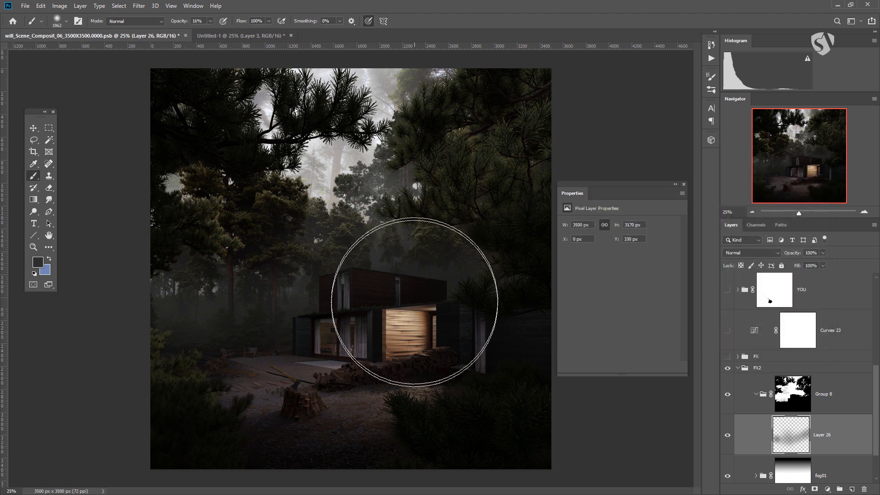
{"action": "left_click", "coordinate": [337, 166], "text": "alt"}
Step: Try light grey fog strokes over the trees behind the house, and undo them
{"action": "left_click", "coordinate": [321, 250]}
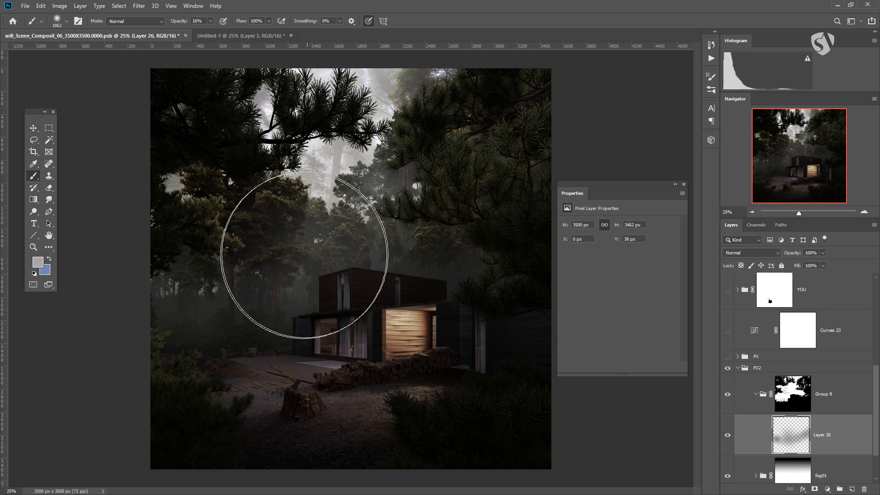
{"action": "key", "text": "ctrl+z"}
{"action": "left_click_drag", "start_coordinate": [345, 261], "coordinate": [291, 270]}
{"action": "left_click", "coordinate": [304, 294]}
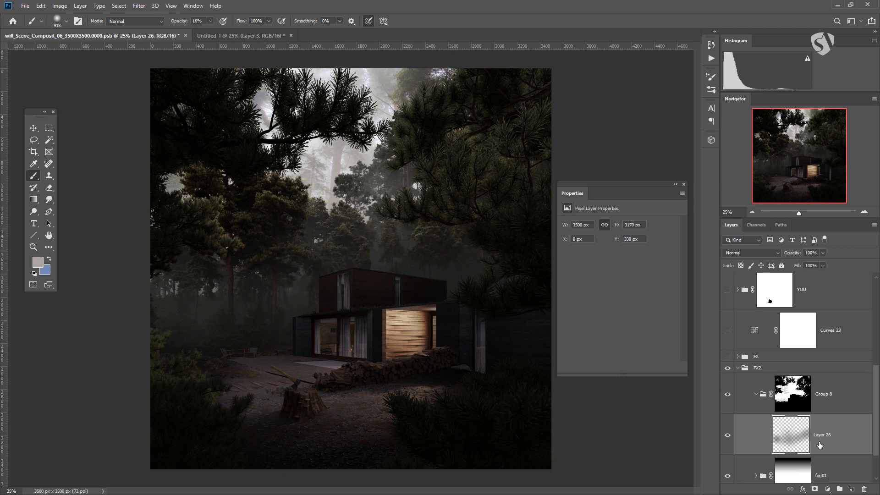
Step: Collapse Group 8 and reduce its opacity to 38%
{"action": "left_click", "coordinate": [779, 393]}
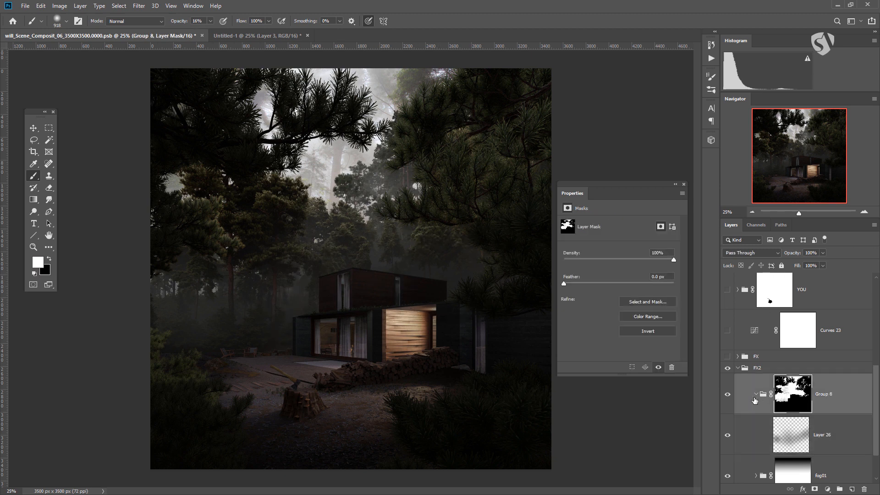
{"action": "left_click", "coordinate": [755, 394]}
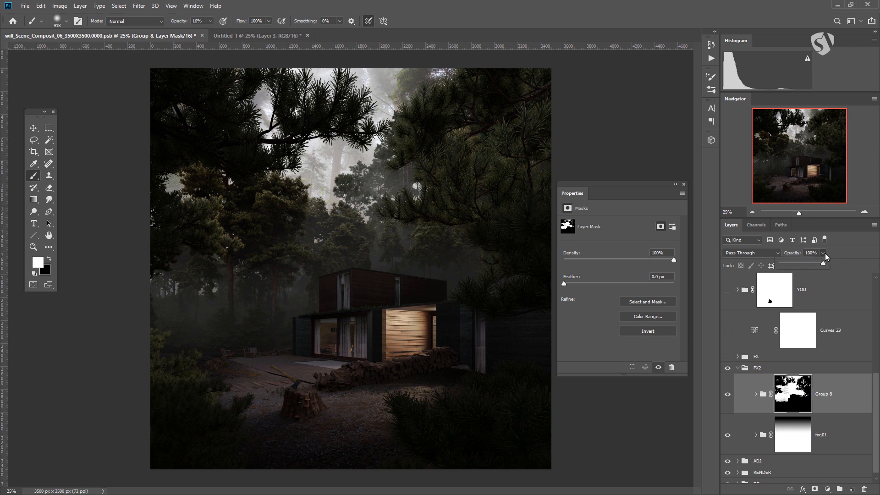
{"action": "left_click_drag", "start_coordinate": [806, 265], "coordinate": [799, 266]}
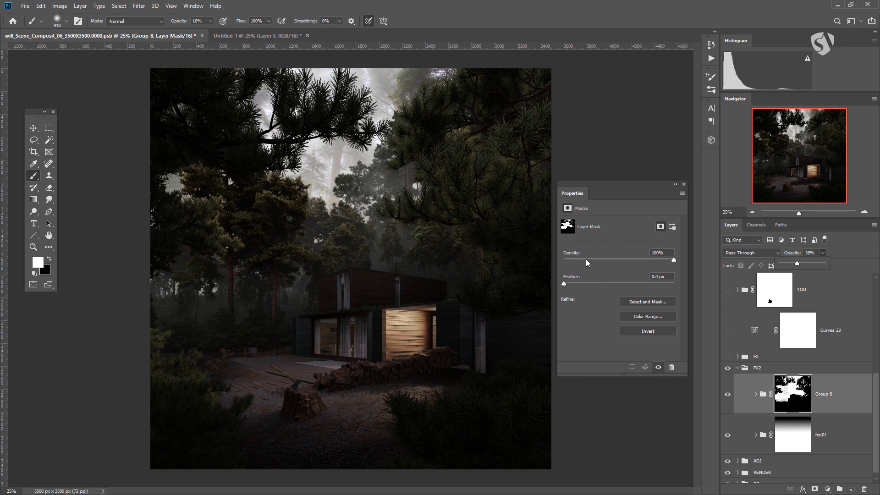
Step: In the Untitled-1 document, hide Layer 3 and set the Levels 1 inputs to 211, 0.19 and 236
{"action": "left_click", "coordinate": [268, 36]}
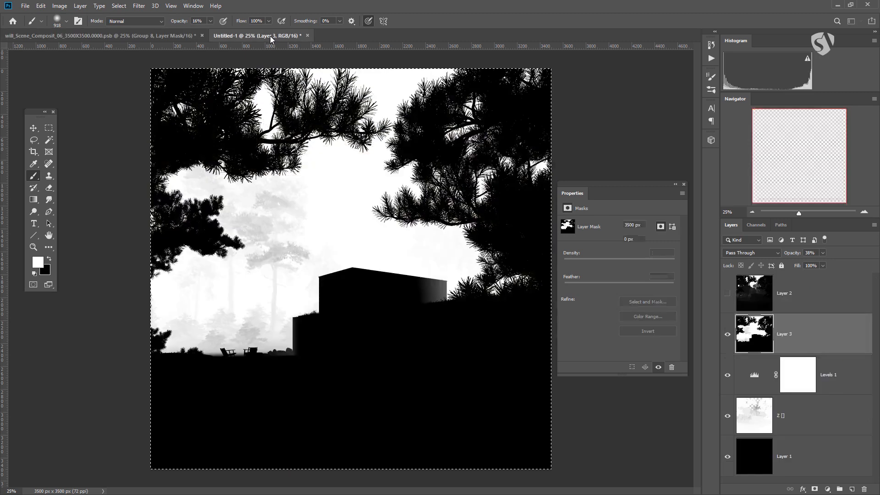
{"action": "left_click", "coordinate": [727, 333]}
{"action": "left_click", "coordinate": [754, 374]}
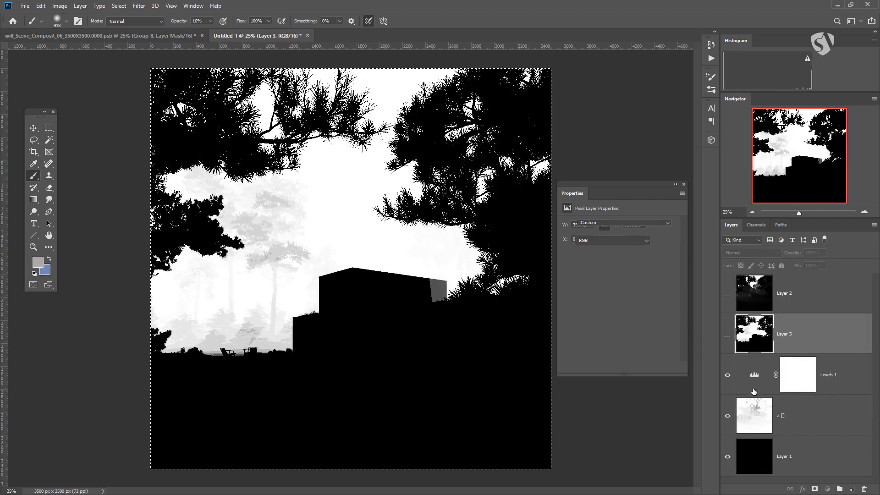
{"action": "mouse_move", "coordinate": [670, 290]}
{"action": "left_mouse_down"}
{"action": "mouse_move", "coordinate": [660, 295]}
{"action": "mouse_move", "coordinate": [667, 290]}
{"action": "left_mouse_up"}
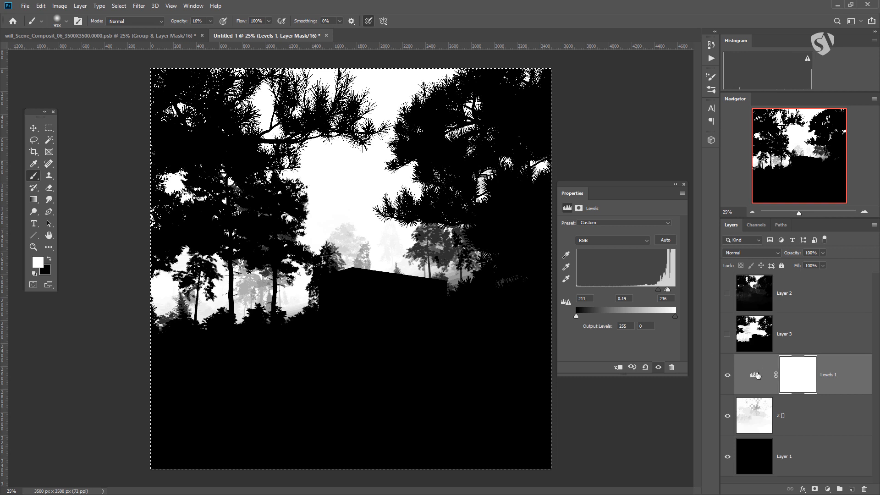
Step: Stamp the adjusted depth image into a new layer, and paste a copy into a new alpha channel in the will_Scene_Composit document
{"action": "key", "text": "ctrl+shift+alt+e"}
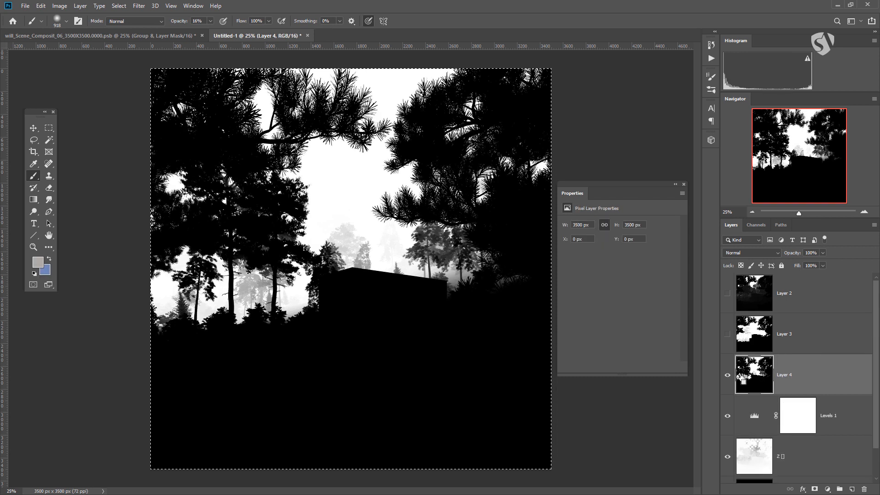
{"action": "key", "text": "ctrl+Tab"}
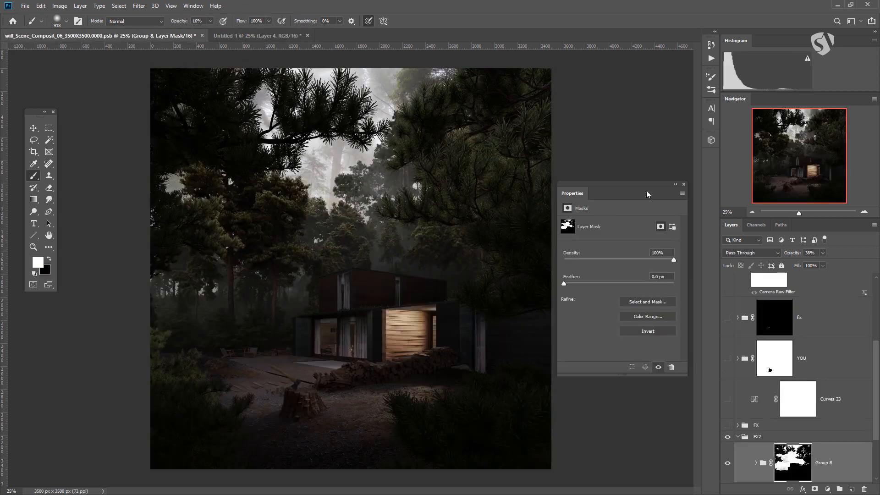
{"action": "left_click", "coordinate": [754, 226]}
{"action": "left_click", "coordinate": [851, 488]}
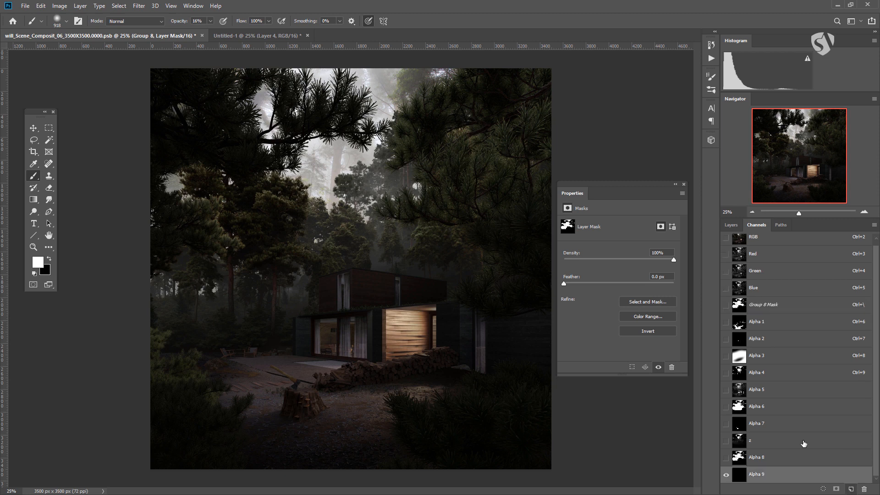
{"action": "key", "text": "ctrl+v"}
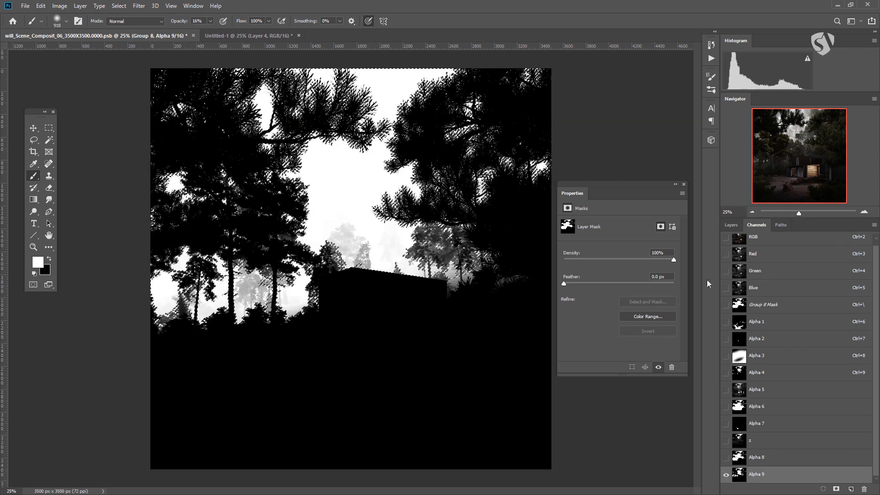
Step: Create a new group above Group 8 and mask it with the selection from the new depth channel
{"action": "left_click", "coordinate": [728, 228]}
{"action": "scroll", "coordinate": [779, 445], "scroll_direction": "down", "scroll_amount": 1}
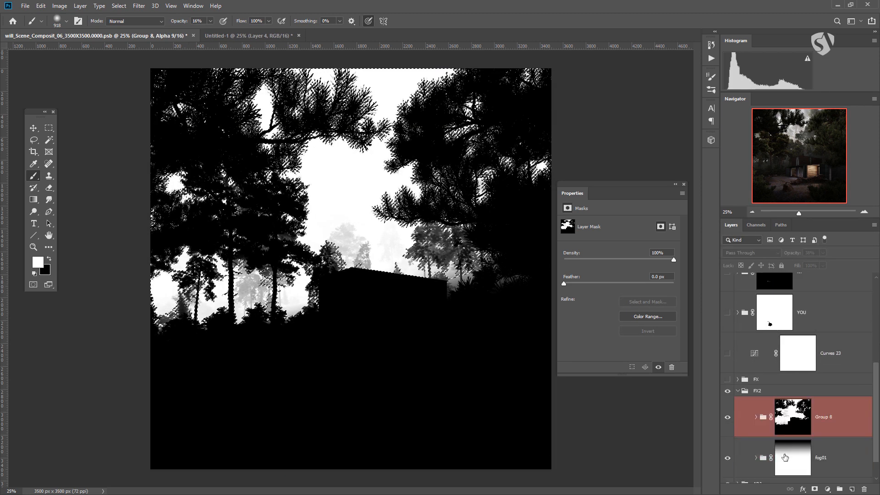
{"action": "left_click", "coordinate": [839, 490]}
{"action": "left_click", "coordinate": [815, 490]}
{"action": "scroll", "coordinate": [823, 465], "scroll_direction": "down", "scroll_amount": 2}
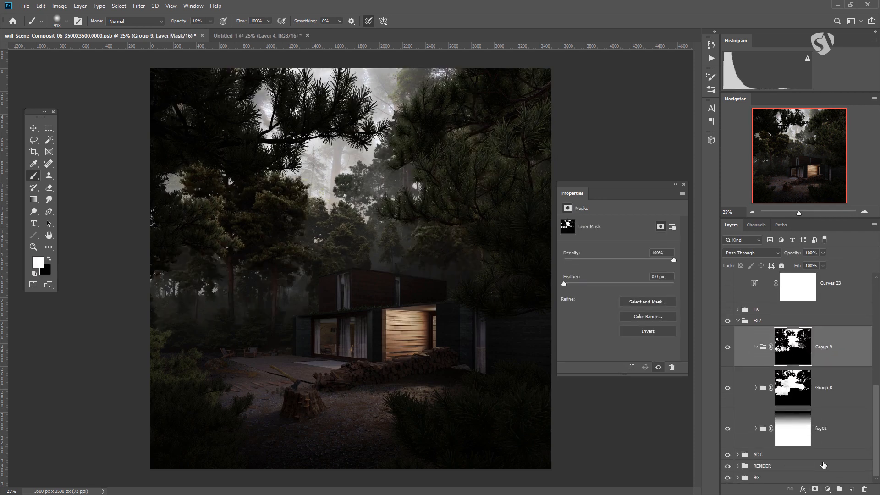
Step: Add a new layer inside Group 9 and set its blend mode to Screen
{"action": "left_click", "coordinate": [853, 489]}
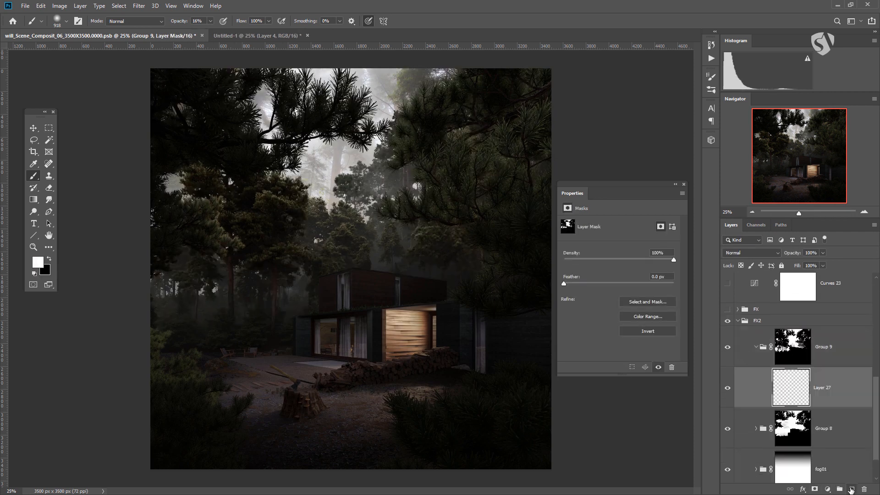
{"action": "left_click", "coordinate": [757, 253]}
{"action": "left_click", "coordinate": [739, 330]}
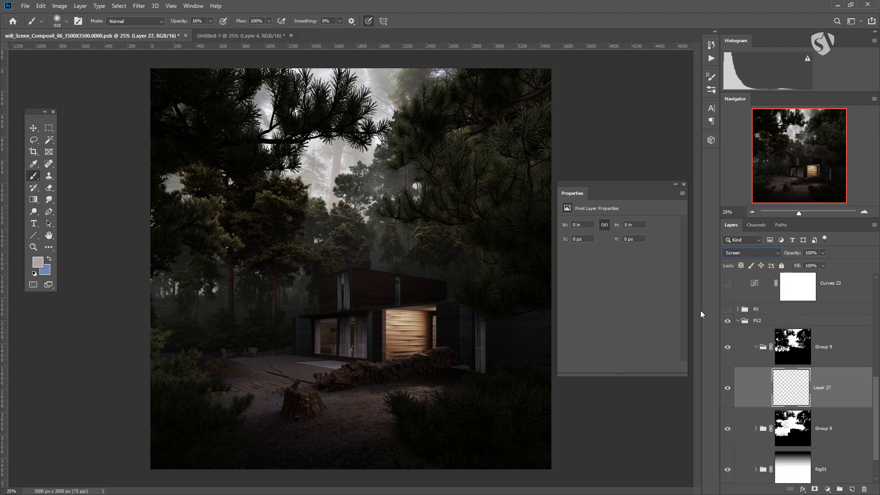
Step: Paint soft light grey fog on Layer 27 behind the house and among the distant trees, undoing unwanted strokes and enlarging the brush
{"action": "left_click", "coordinate": [269, 315]}
{"action": "key", "text": "ctrl+z"}
{"action": "left_click", "coordinate": [243, 340]}
{"action": "left_click", "coordinate": [288, 351]}
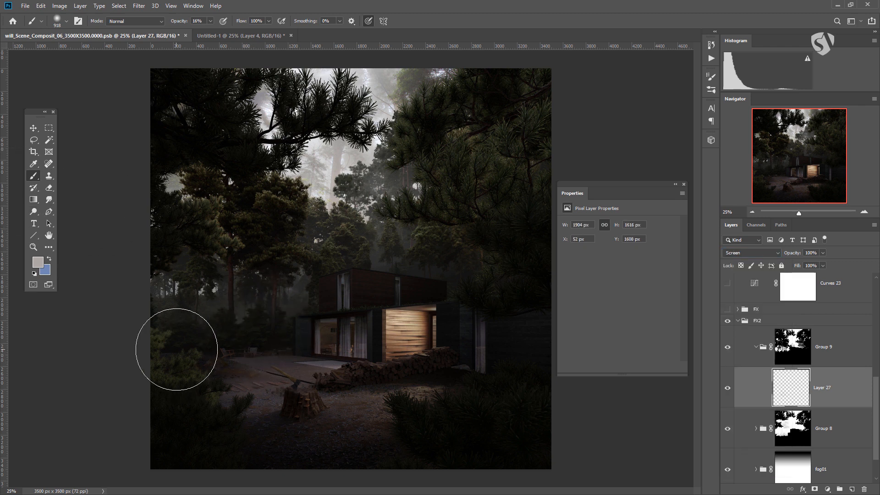
{"action": "left_click", "coordinate": [121, 301]}
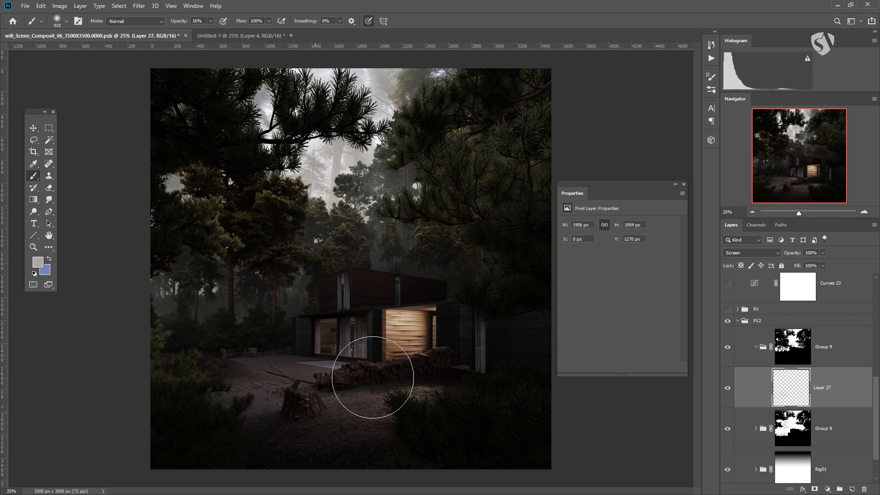
{"action": "left_click", "coordinate": [473, 309]}
{"action": "left_click", "coordinate": [403, 265]}
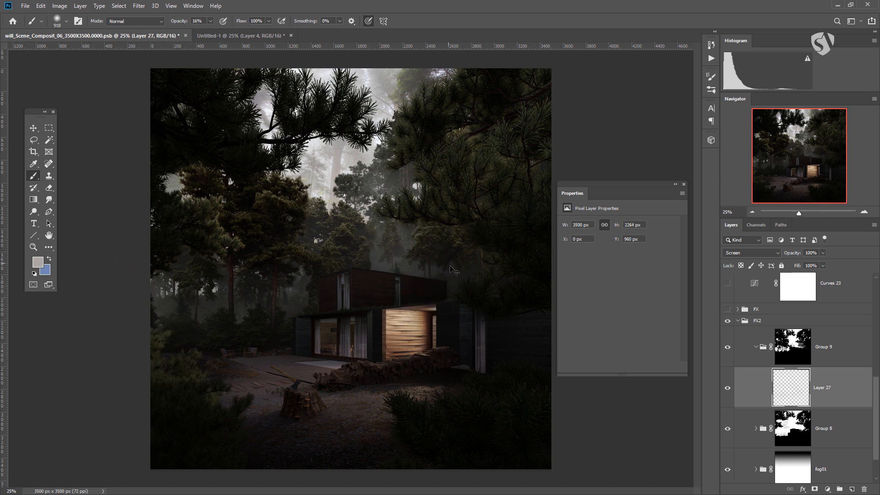
{"action": "key", "text": "ctrl+z"}
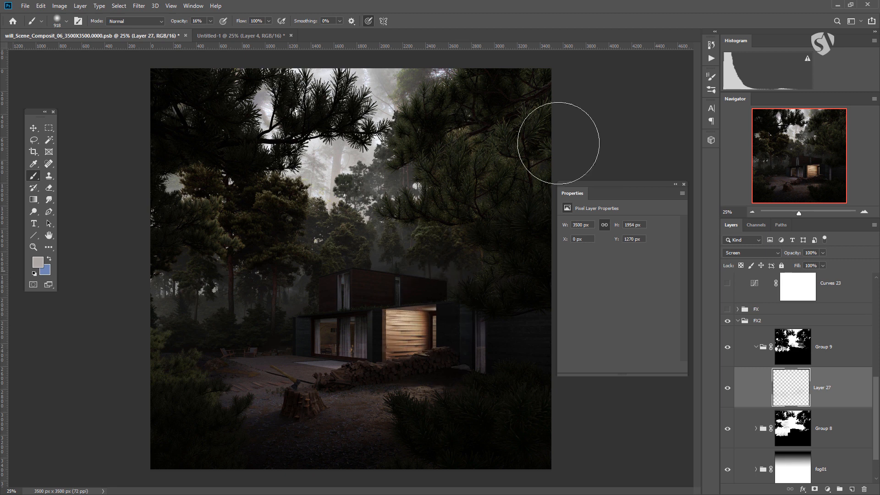
{"action": "left_click_drag", "start_coordinate": [370, 239], "coordinate": [398, 237]}
{"action": "mouse_move", "coordinate": [132, 241]}
{"action": "left_mouse_down"}
{"action": "mouse_move", "coordinate": [252, 264]}
{"action": "mouse_move", "coordinate": [476, 209]}
{"action": "mouse_move", "coordinate": [492, 314]}
{"action": "mouse_move", "coordinate": [325, 398]}
{"action": "left_mouse_up"}
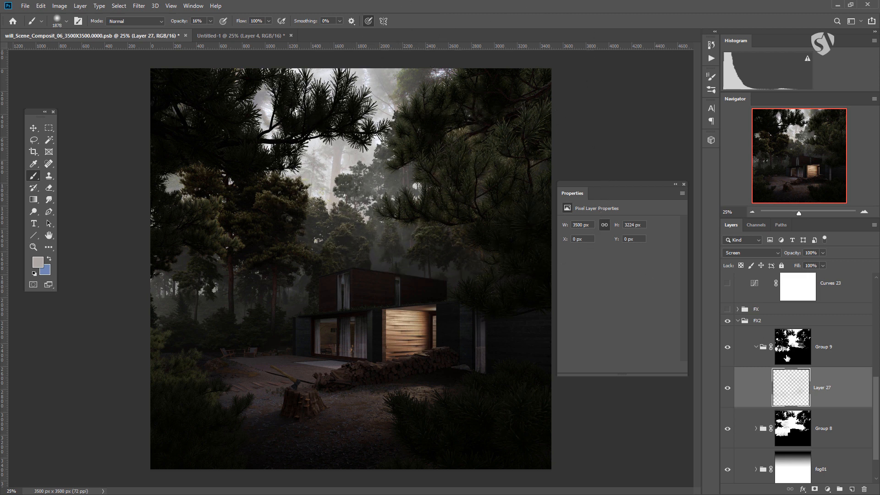
Step: Collapse and hide the FX2 group, and show the FX group instead
{"action": "scroll", "coordinate": [815, 313], "scroll_direction": "up", "scroll_amount": 3}
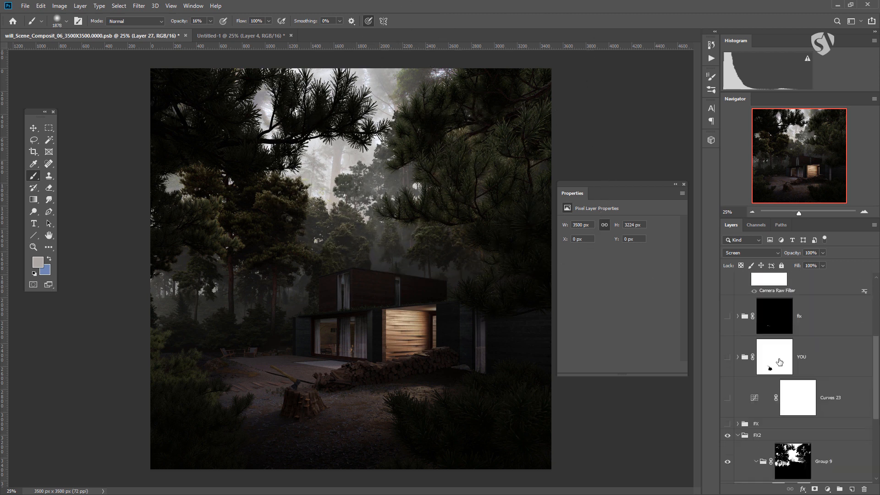
{"action": "left_click", "coordinate": [737, 412]}
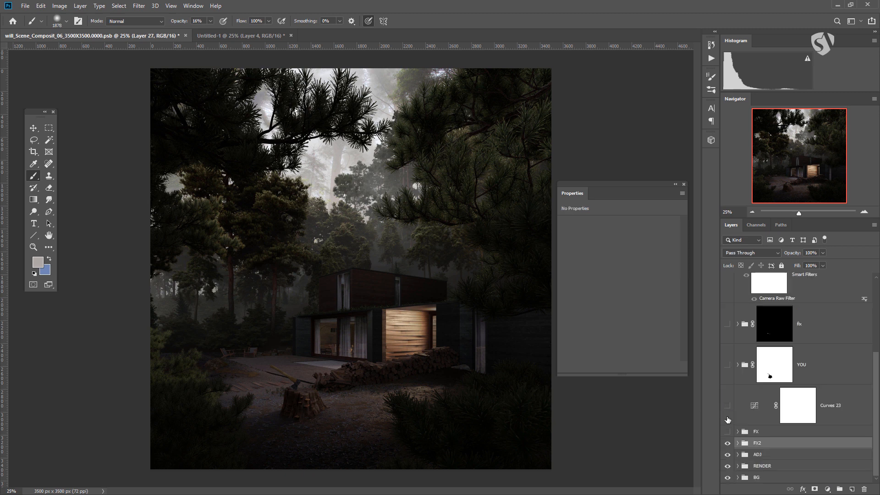
{"action": "left_click", "coordinate": [727, 442]}
{"action": "left_click", "coordinate": [728, 432]}
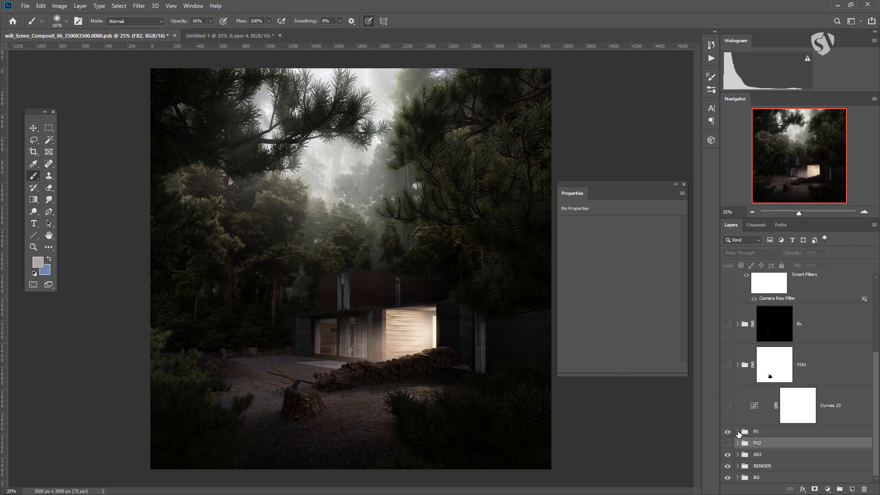
Step: Inside the FX group, select the Screen-blended light smart object above Layer 10 and disable its layer mask
{"action": "left_click", "coordinate": [737, 432]}
{"action": "scroll", "coordinate": [778, 369], "scroll_direction": "down", "scroll_amount": 5}
{"action": "scroll", "coordinate": [778, 369], "scroll_direction": "down", "scroll_amount": 3}
{"action": "scroll", "coordinate": [777, 368], "scroll_direction": "up", "scroll_amount": 2}
{"action": "left_click", "coordinate": [788, 356]}
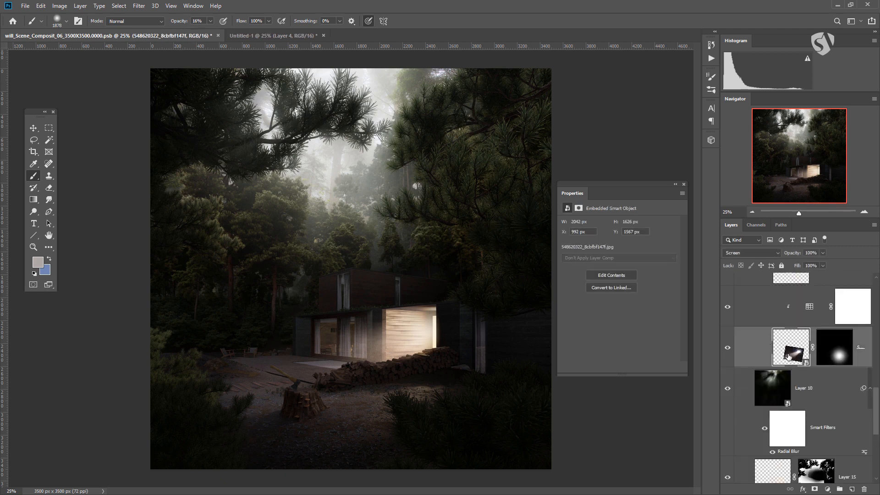
{"action": "scroll", "coordinate": [790, 367], "scroll_direction": "up", "scroll_amount": 1}
{"action": "scroll", "coordinate": [779, 357], "scroll_direction": "up", "scroll_amount": 1}
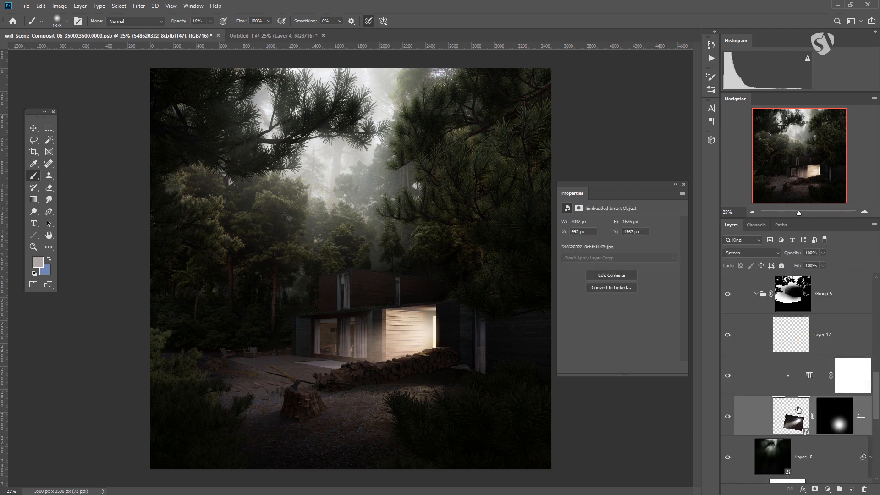
{"action": "left_click", "coordinate": [835, 424], "text": "shift"}
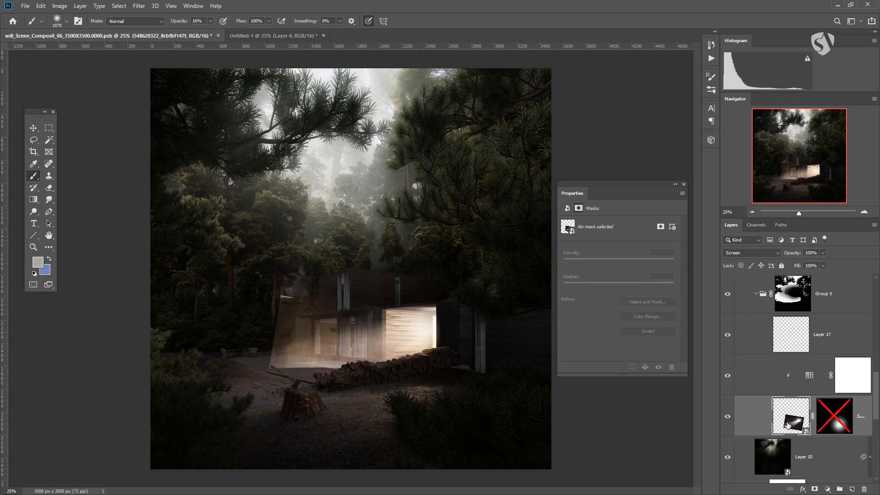
{"action": "left_click", "coordinate": [794, 415]}
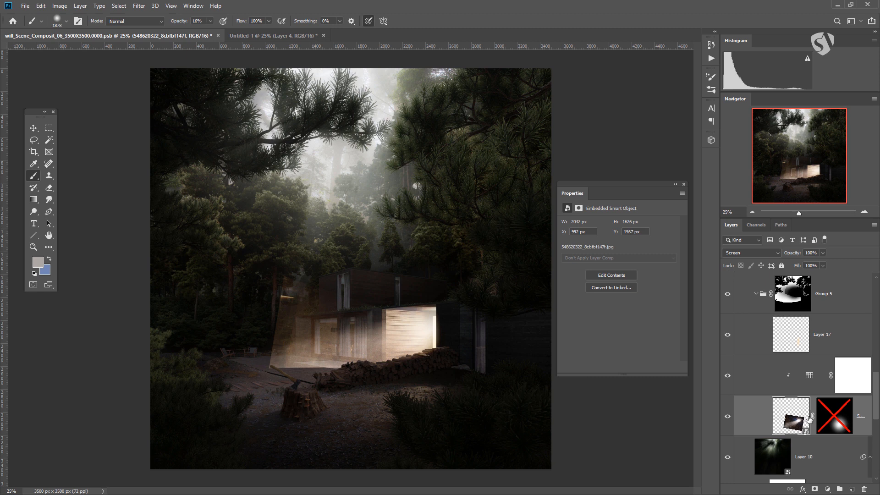
Step: Re-enable the light smart object's layer mask, and preview Group 5's mask as a selection before dismissing it
{"action": "left_click", "coordinate": [836, 415], "text": "shift"}
{"action": "left_click", "coordinate": [789, 421]}
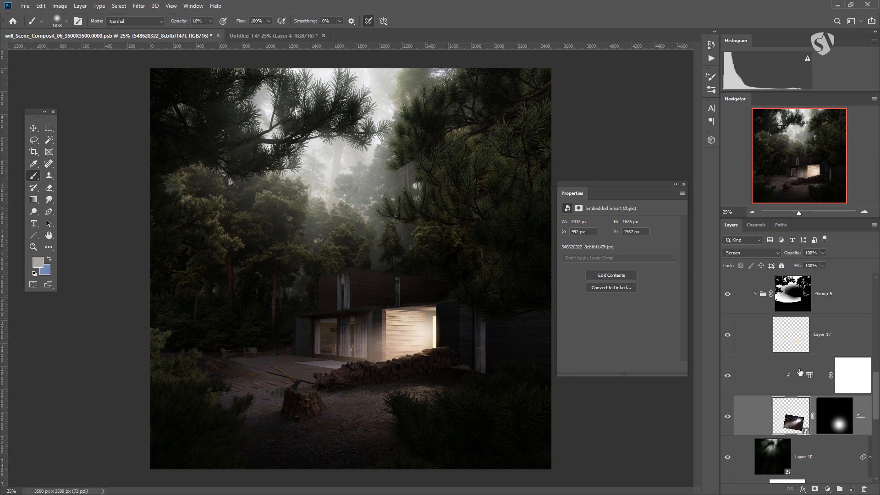
{"action": "scroll", "coordinate": [809, 346], "scroll_direction": "up", "scroll_amount": 1}
{"action": "left_click", "coordinate": [797, 326], "text": "ctrl"}
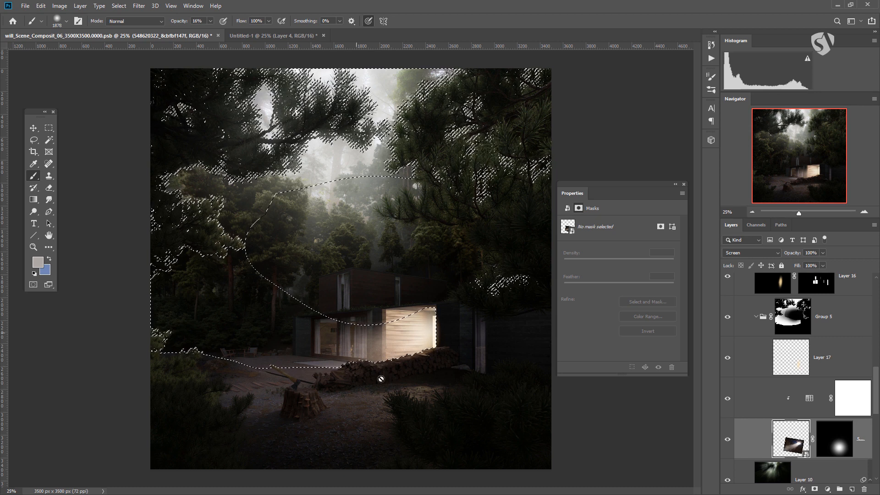
{"action": "key", "text": "ctrl+h"}
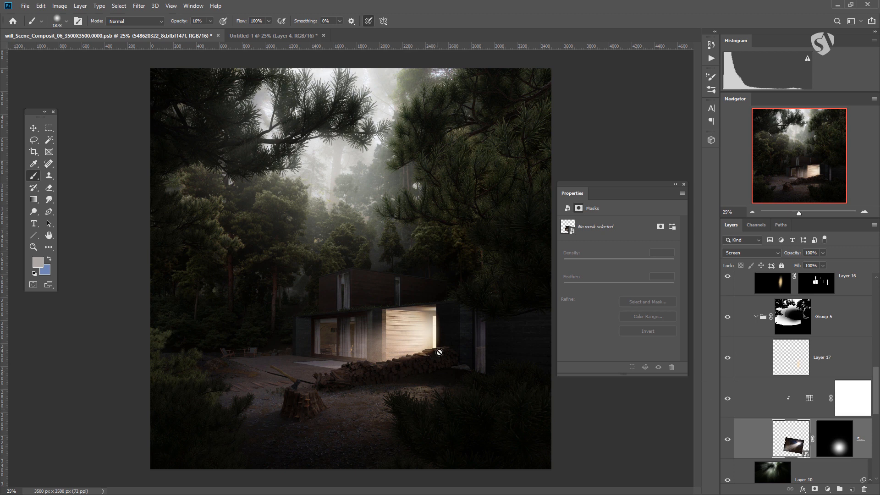
Step: Open Layer 10's smart object contents, check the source image, and return to the forest house composite
{"action": "scroll", "coordinate": [802, 341], "scroll_direction": "down", "scroll_amount": 3}
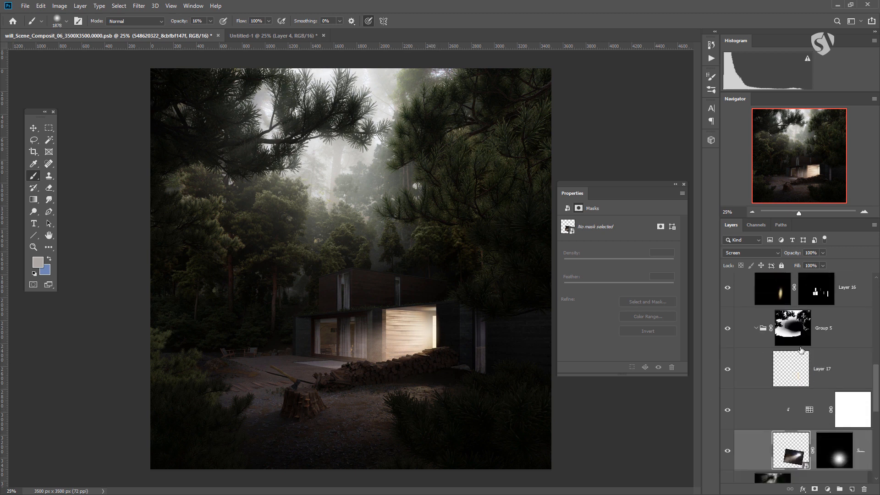
{"action": "scroll", "coordinate": [801, 349], "scroll_direction": "down", "scroll_amount": 2}
{"action": "left_click", "coordinate": [768, 338]}
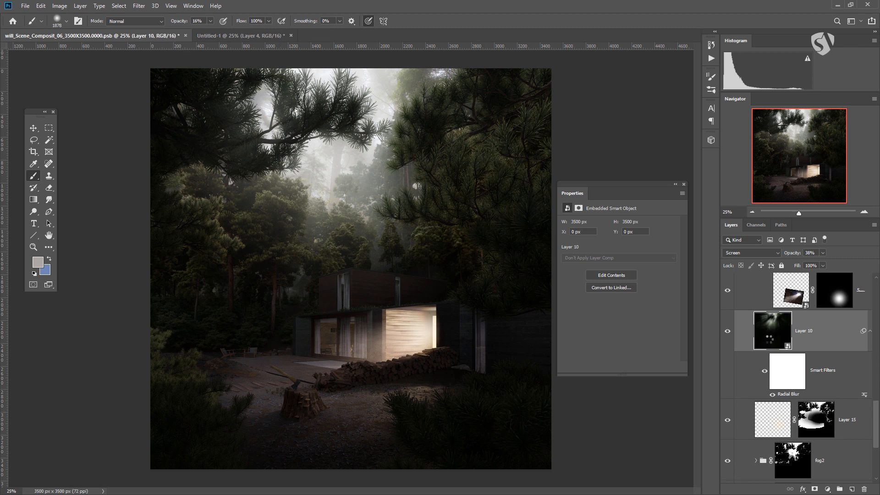
{"action": "double_click", "coordinate": [772, 330]}
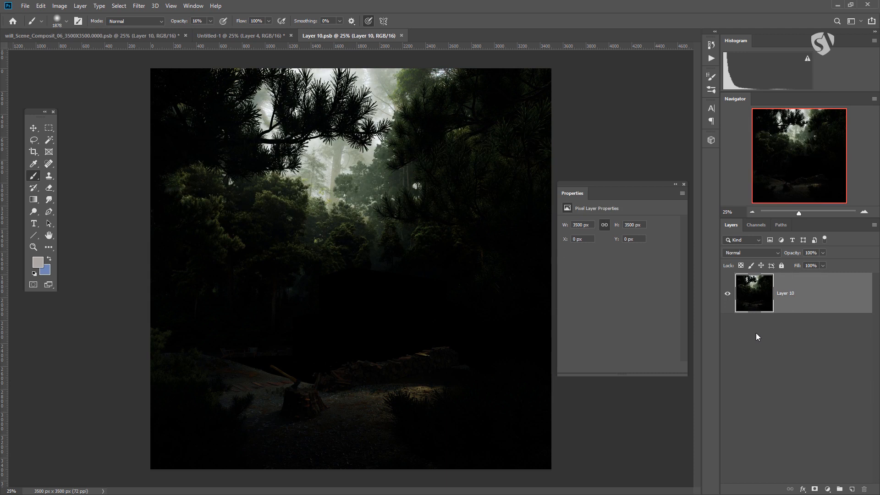
{"action": "left_click", "coordinate": [252, 41]}
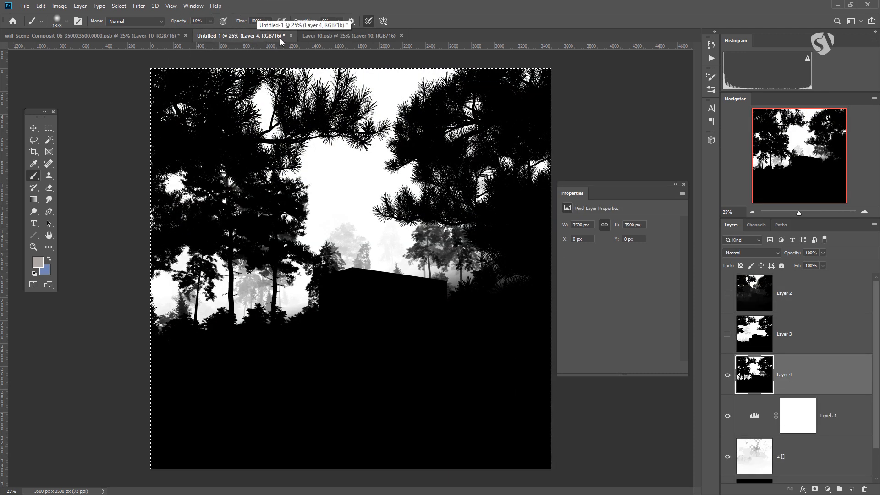
{"action": "left_click", "coordinate": [126, 37]}
Step: Turn Layer 10's Radial Blur smart filter off and on to compare, and hide Layer 10
{"action": "scroll", "coordinate": [772, 376], "scroll_direction": "down", "scroll_amount": 3}
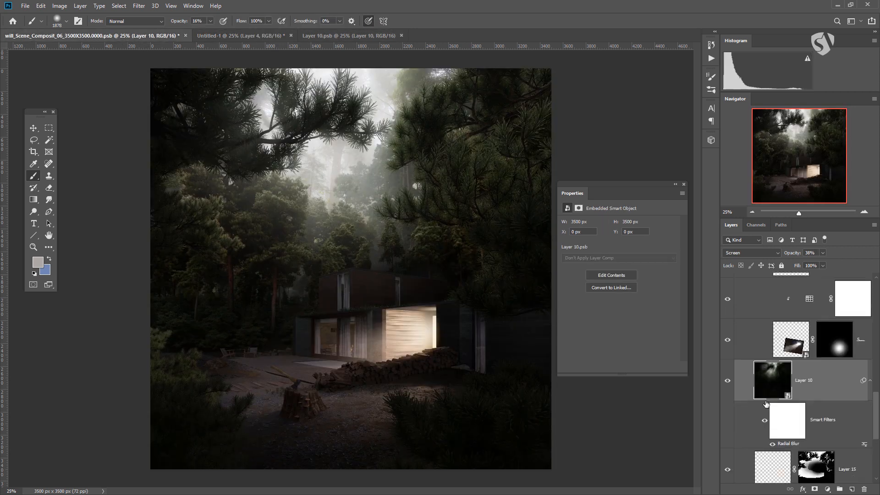
{"action": "left_click", "coordinate": [771, 410]}
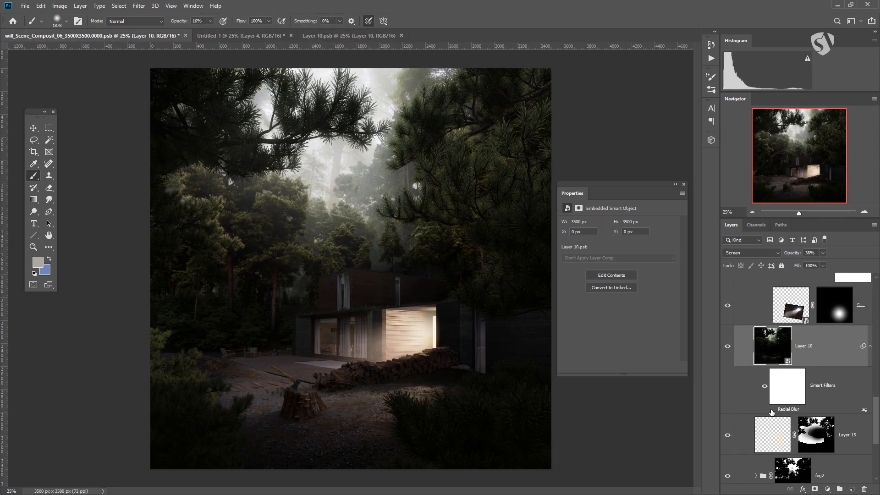
{"action": "left_click", "coordinate": [771, 410]}
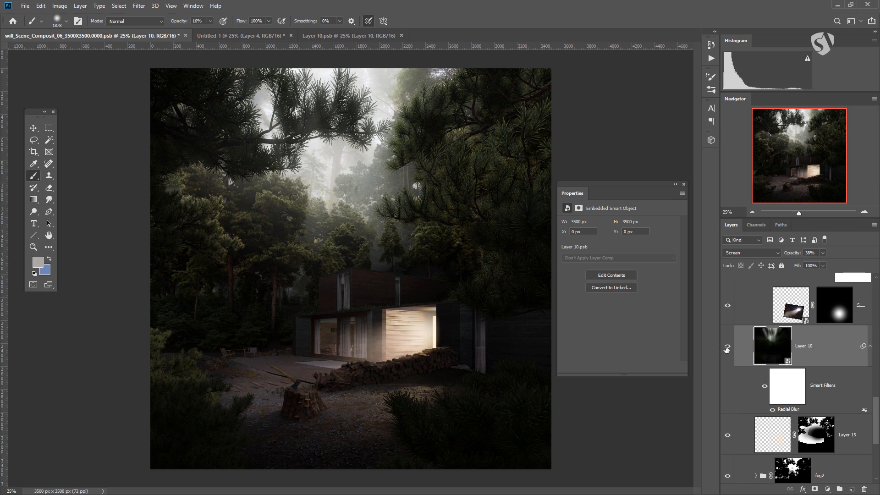
{"action": "left_click", "coordinate": [727, 346]}
Step: Compare the FX group's curves adjustment, Layer 18 and Layer 16 by toggling their visibility, and collapse and hide the FX group
{"action": "scroll", "coordinate": [782, 345], "scroll_direction": "up", "scroll_amount": 2}
{"action": "scroll", "coordinate": [782, 344], "scroll_direction": "up", "scroll_amount": 4}
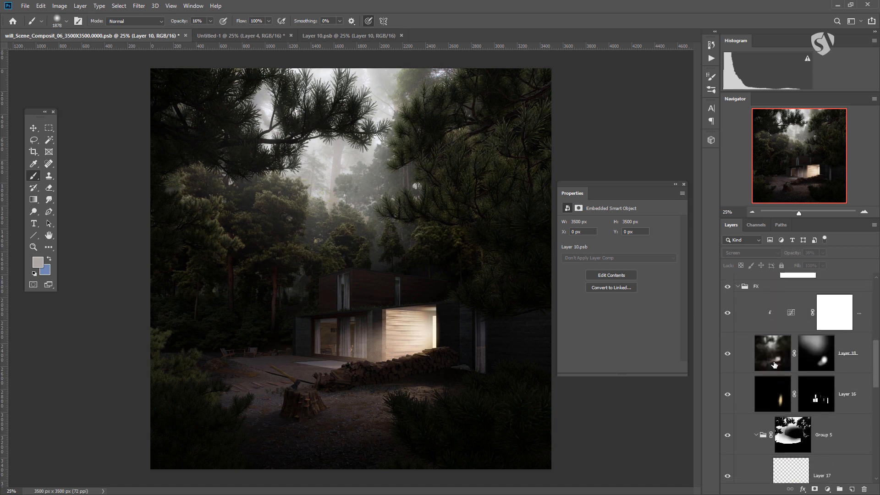
{"action": "left_click_drag", "start_coordinate": [730, 319], "coordinate": [723, 394]}
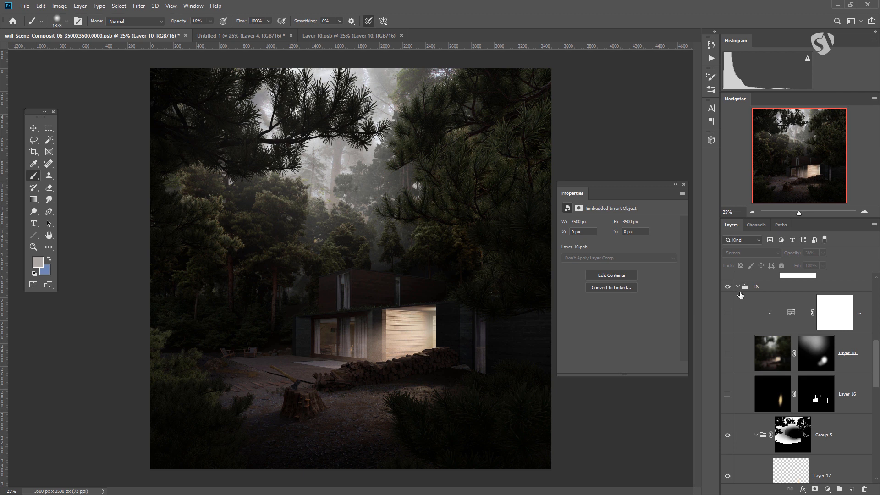
{"action": "left_click_drag", "start_coordinate": [727, 354], "coordinate": [732, 295]}
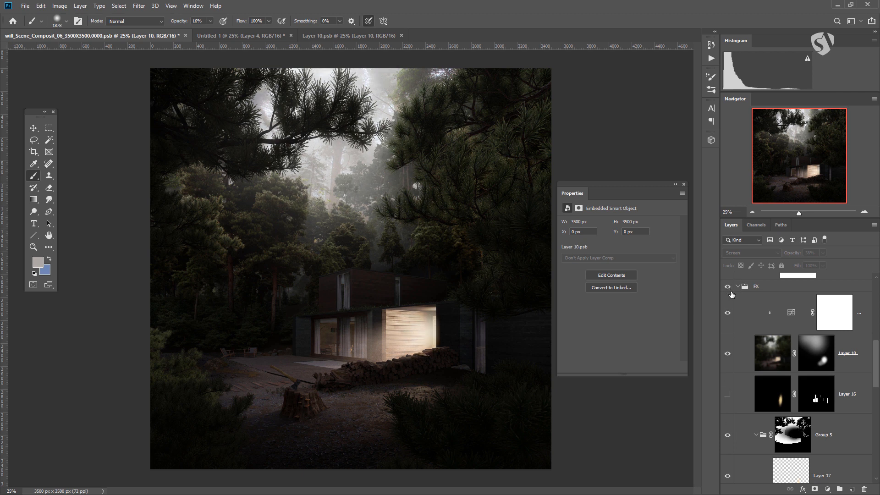
{"action": "left_click", "coordinate": [738, 287]}
{"action": "left_click", "coordinate": [727, 433]}
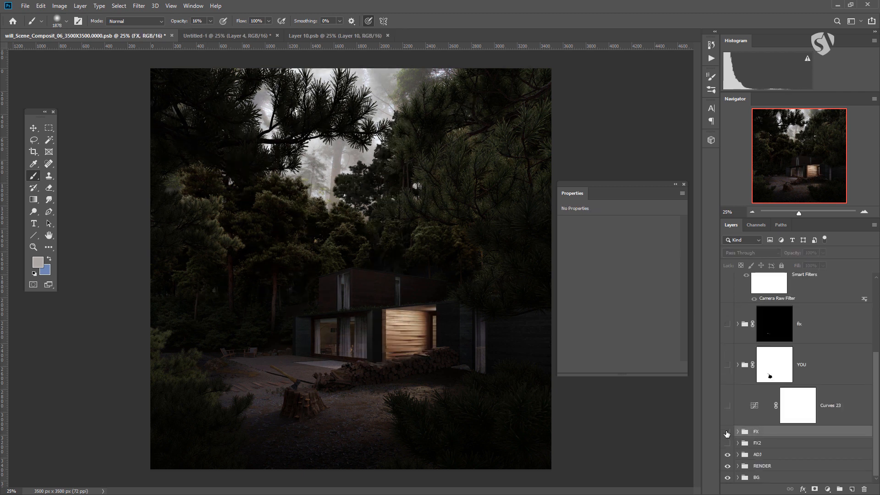
Step: Stamp all visible layers into a new layer above the ADJ group and colorize it green with Hue/Saturation
{"action": "left_click", "coordinate": [768, 455]}
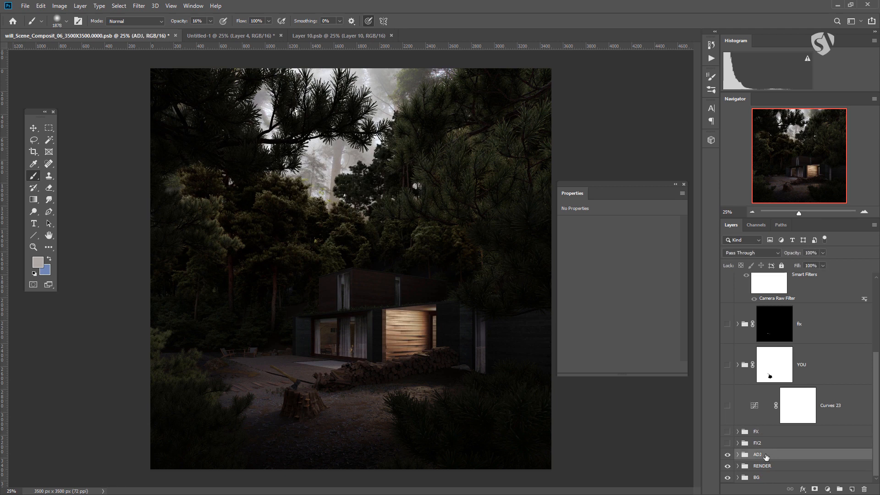
{"action": "key", "text": "ctrl+alt+shift+e"}
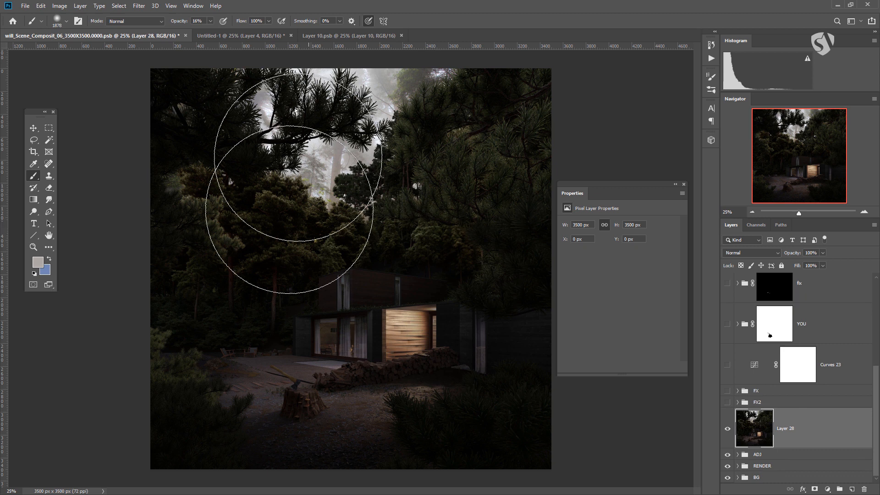
{"action": "key", "text": "ctrl+u"}
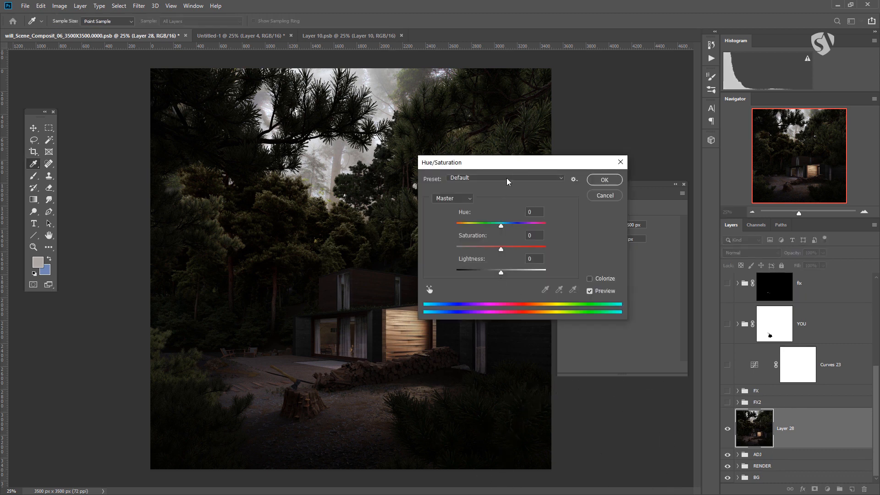
{"action": "left_click_drag", "start_coordinate": [509, 158], "coordinate": [511, 190]}
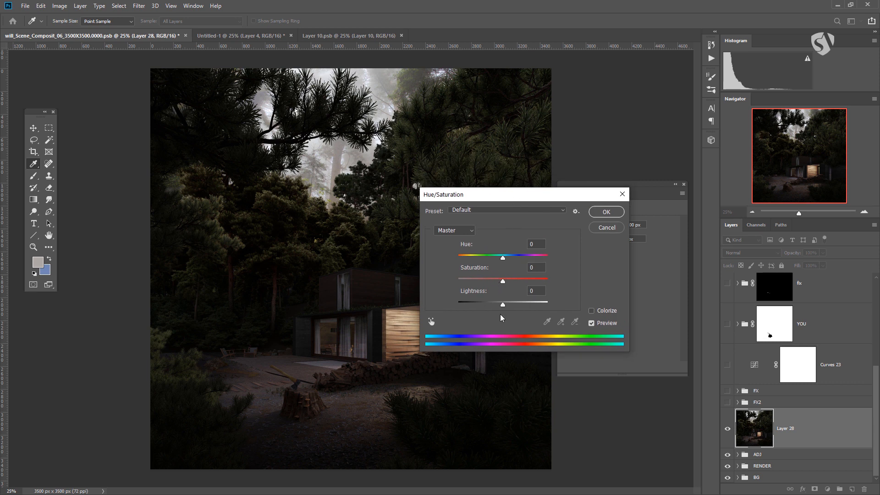
{"action": "left_click", "coordinate": [591, 311]}
{"action": "left_click", "coordinate": [491, 257]}
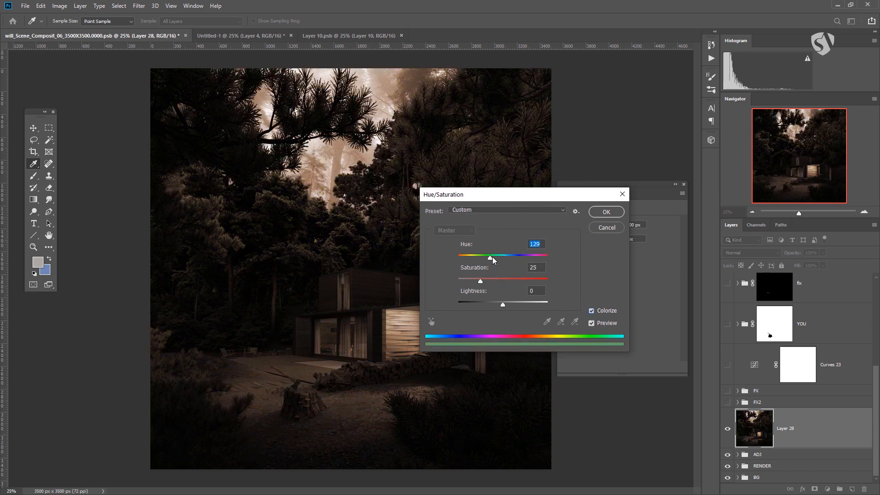
{"action": "left_click_drag", "start_coordinate": [491, 260], "coordinate": [489, 284]}
{"action": "left_click", "coordinate": [499, 260]}
{"action": "left_click", "coordinate": [491, 257]}
{"action": "left_click_drag", "start_coordinate": [486, 281], "coordinate": [497, 305]}
{"action": "left_click", "coordinate": [606, 212]}
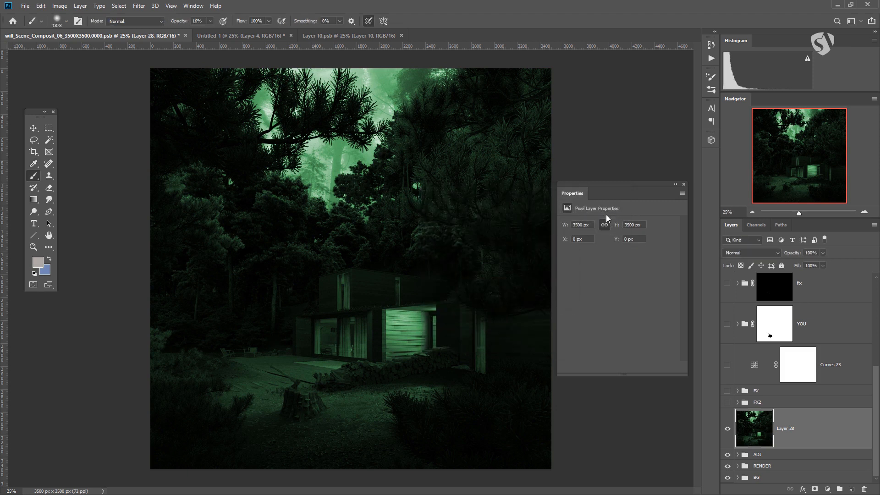
Step: Apply a Radial Blur to Layer 28 with amount 95, Zoom method, Best quality and the blur centre near the top edge
{"action": "left_click", "coordinate": [139, 5]}
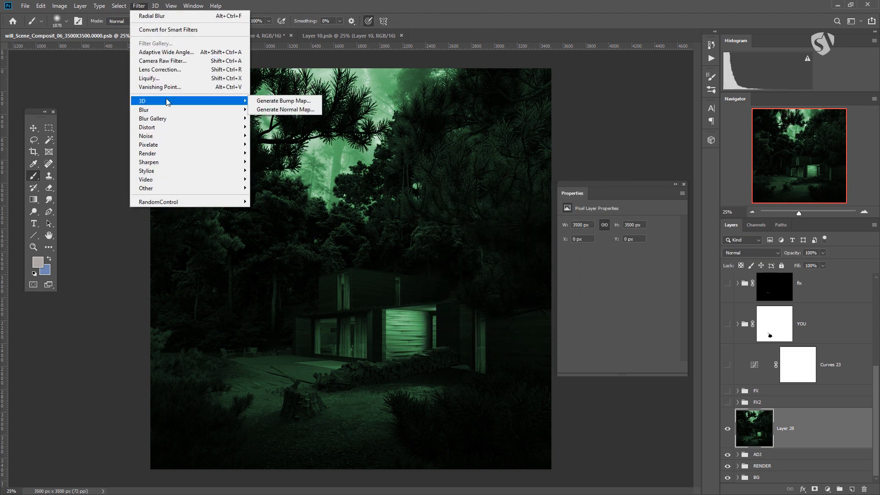
{"action": "mouse_move", "coordinate": [174, 110]}
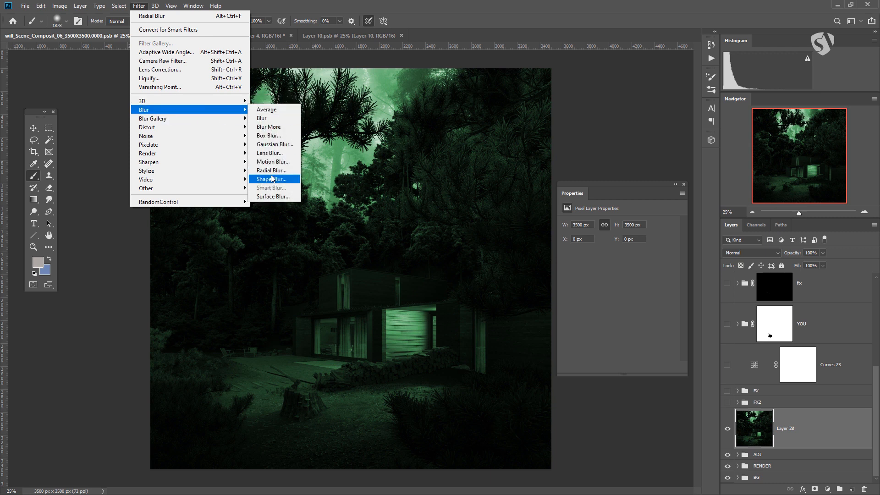
{"action": "left_click", "coordinate": [275, 170]}
{"action": "left_click_drag", "start_coordinate": [294, 192], "coordinate": [297, 181]}
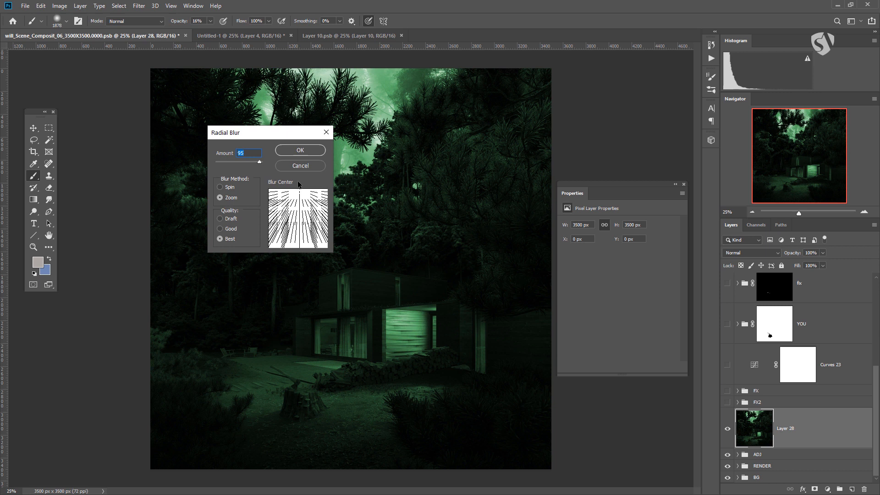
{"action": "left_click", "coordinate": [316, 150]}
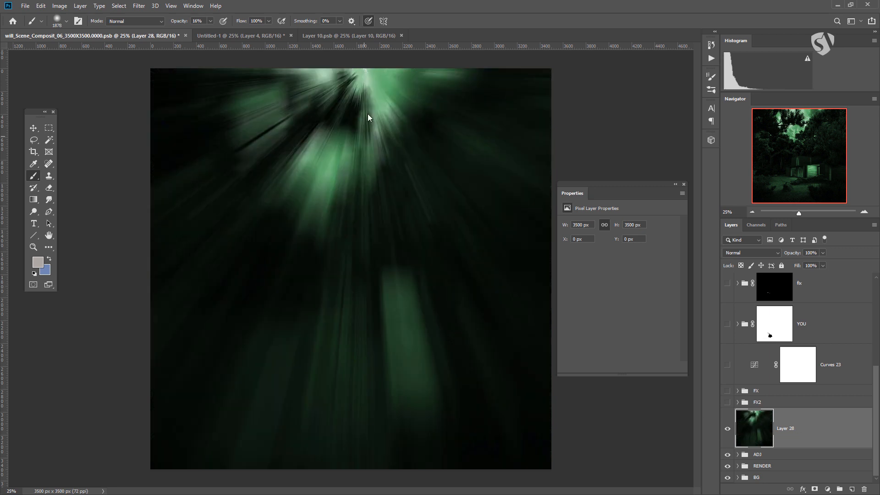
Step: Set Layer 28's blend mode to Screen and its opacity to 42%
{"action": "left_click", "coordinate": [749, 253]}
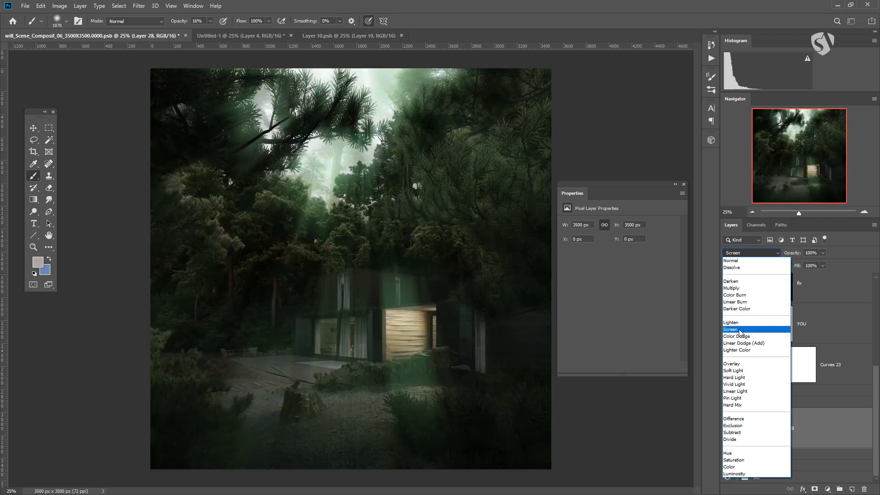
{"action": "left_click", "coordinate": [740, 330]}
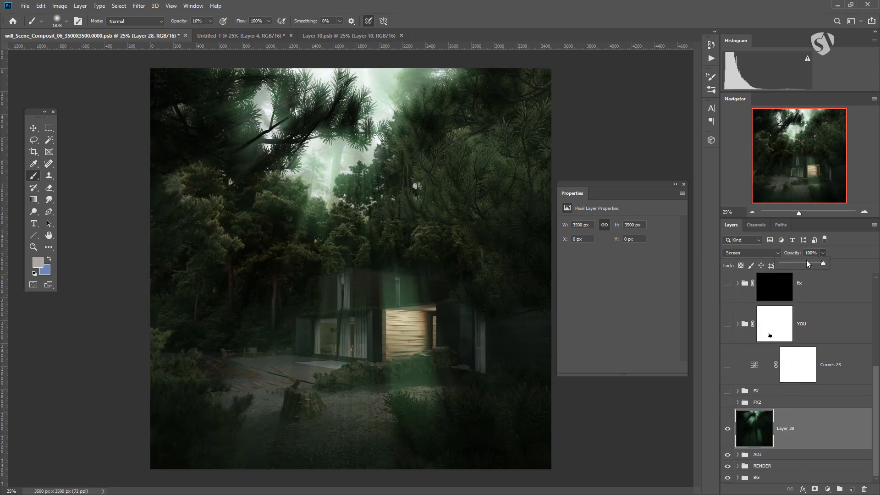
{"action": "left_click_drag", "start_coordinate": [790, 263], "coordinate": [790, 263]}
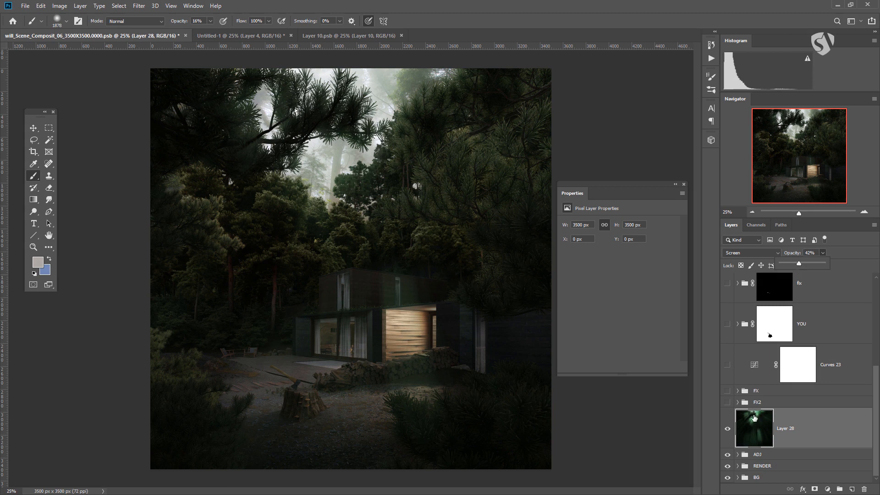
Step: Reduce Layer 28's saturation to -55 with Hue/Saturation
{"action": "key", "text": "ctrl+u"}
{"action": "left_click_drag", "start_coordinate": [494, 277], "coordinate": [475, 281]}
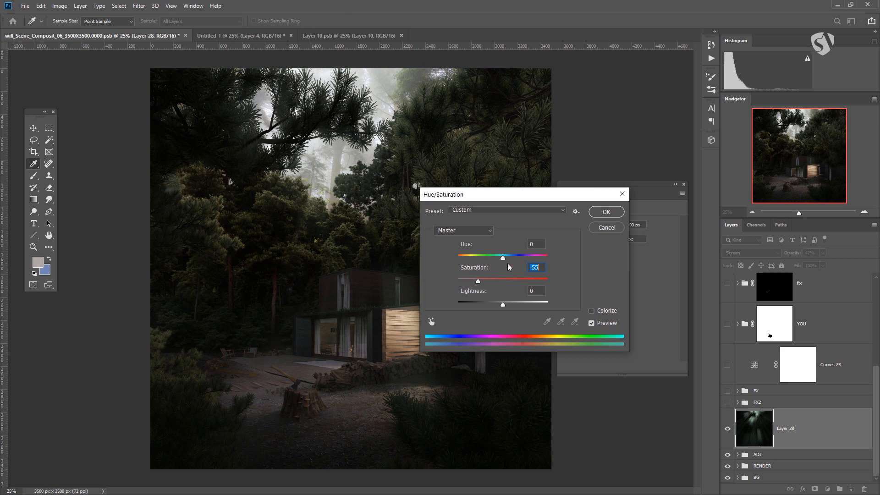
{"action": "left_click", "coordinate": [603, 214]}
{"action": "key", "text": "b"}
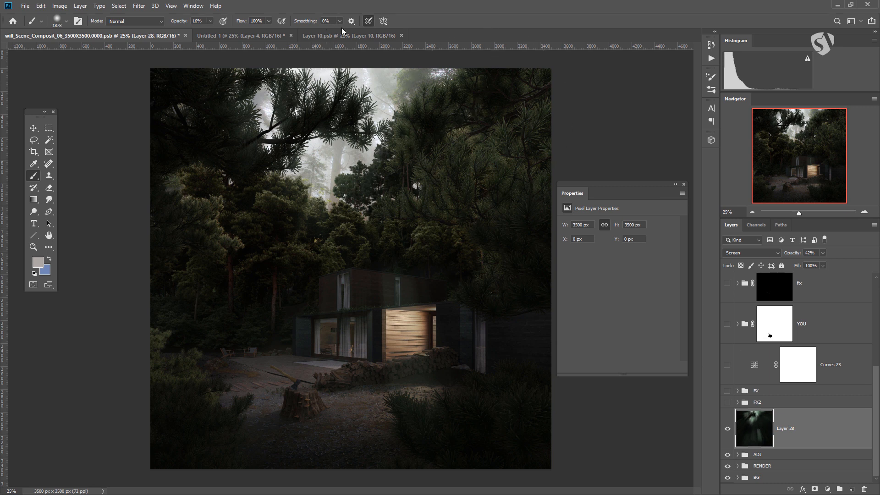
Step: In the Untitled-1 depth document, hide Layer 4 and set the Levels 1 white input level to 228
{"action": "left_click", "coordinate": [226, 35]}
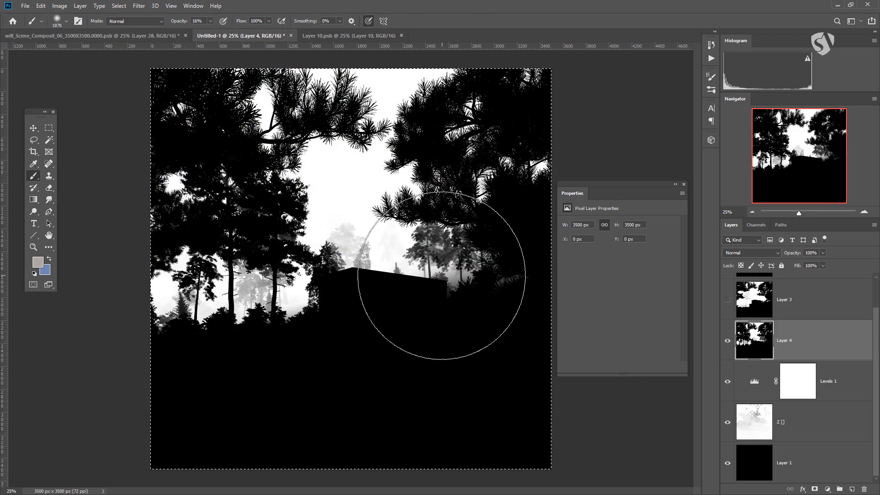
{"action": "left_click", "coordinate": [727, 341]}
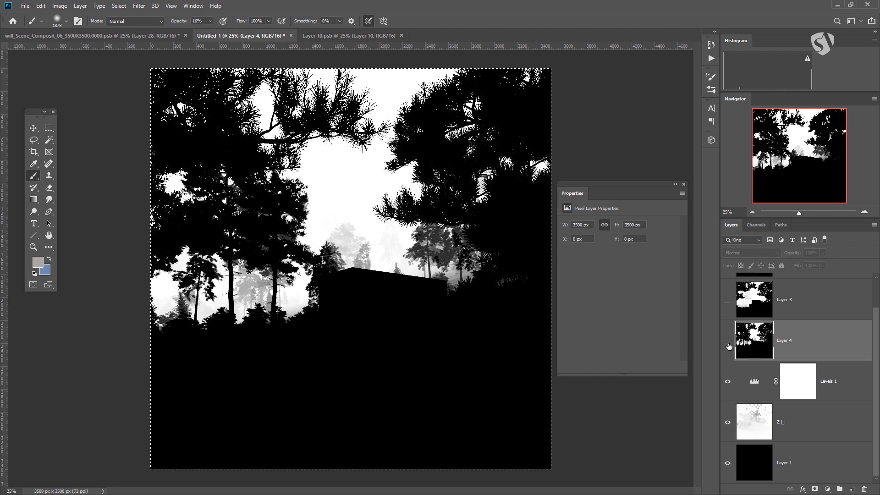
{"action": "left_click", "coordinate": [753, 390]}
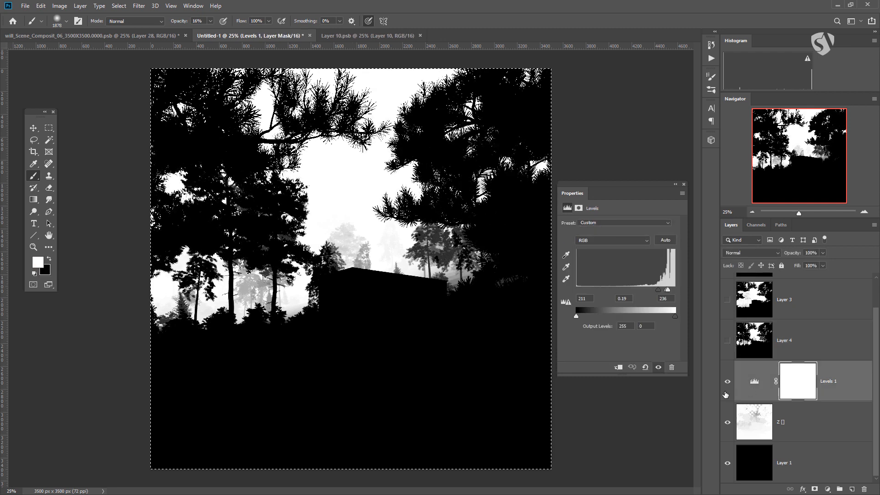
{"action": "left_click", "coordinate": [749, 384]}
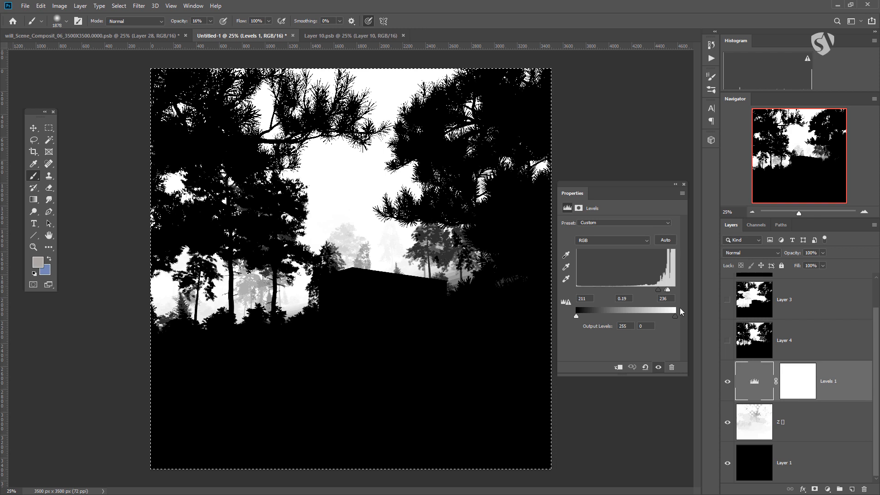
{"action": "mouse_move", "coordinate": [668, 290]}
{"action": "left_mouse_down"}
{"action": "mouse_move", "coordinate": [654, 294]}
{"action": "mouse_move", "coordinate": [664, 293]}
{"action": "left_mouse_up"}
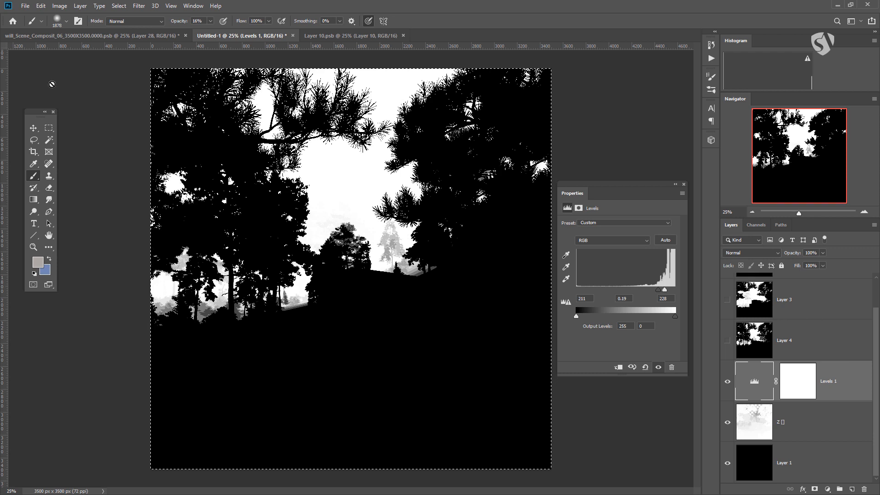
Step: Switch to the forest house composite, load the Alpha 9 channel as a selection to check it, and deselect
{"action": "left_click", "coordinate": [91, 36]}
{"action": "left_click", "coordinate": [763, 224]}
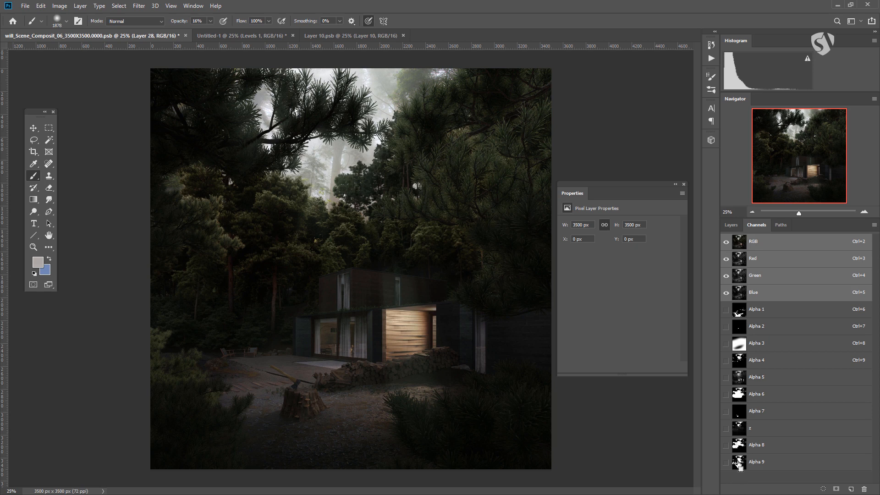
{"action": "left_click", "coordinate": [739, 463], "text": "ctrl"}
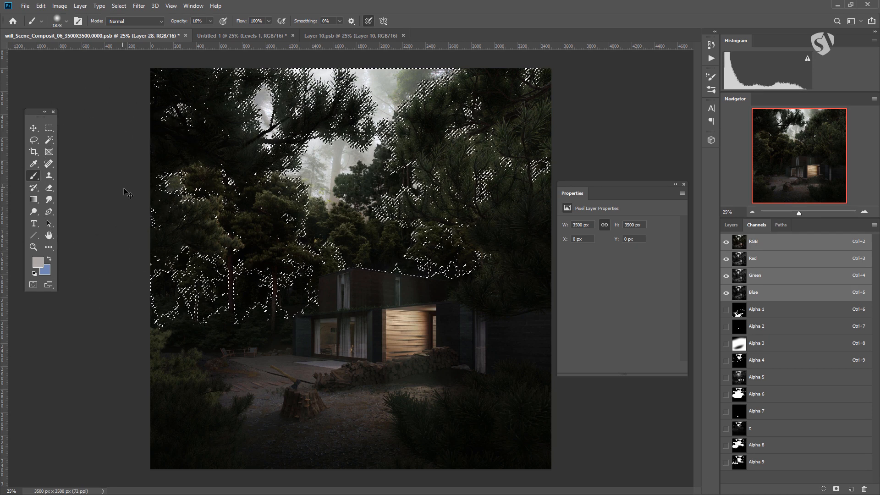
{"action": "key", "text": "ctrl+d"}
{"action": "left_click", "coordinate": [730, 224]}
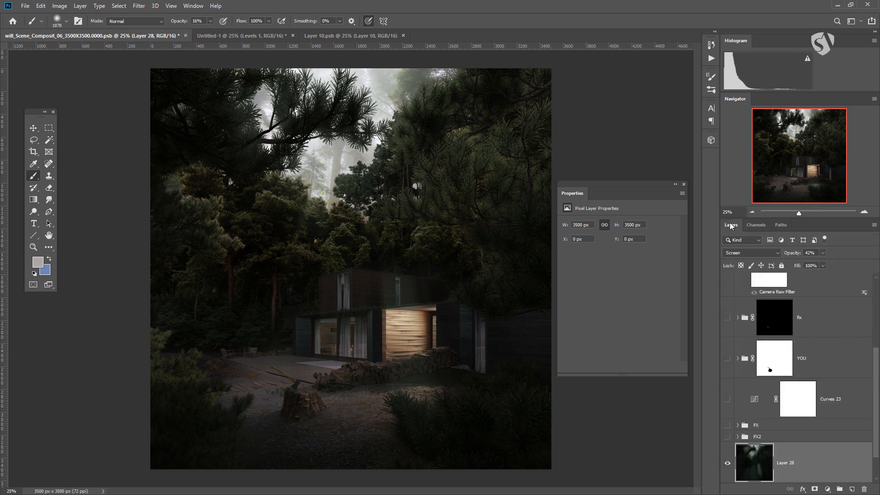
Step: Hide Layer 28 and show the FX and FX2 groups
{"action": "scroll", "coordinate": [747, 438], "scroll_direction": "down", "scroll_amount": 1}
{"action": "left_click", "coordinate": [727, 429]}
{"action": "left_click", "coordinate": [728, 390]}
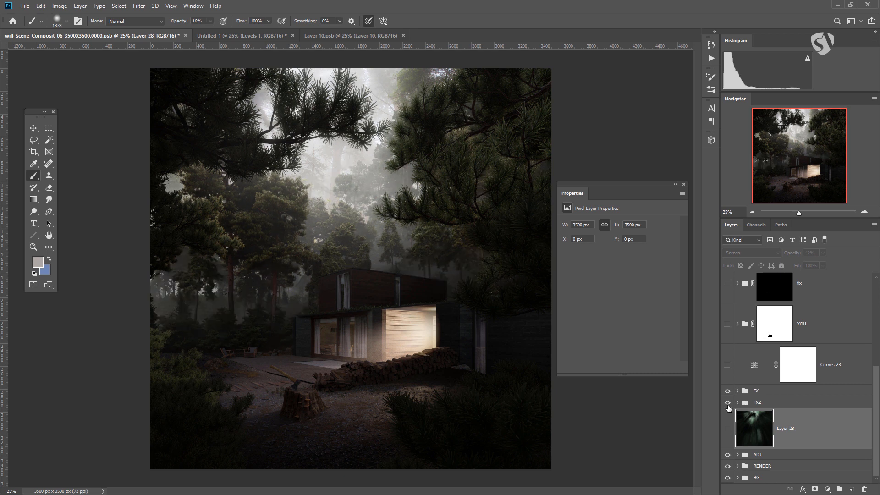
Step: Lower the FX2 group's opacity to 60% and toggle its visibility to compare the effect
{"action": "left_click", "coordinate": [755, 403]}
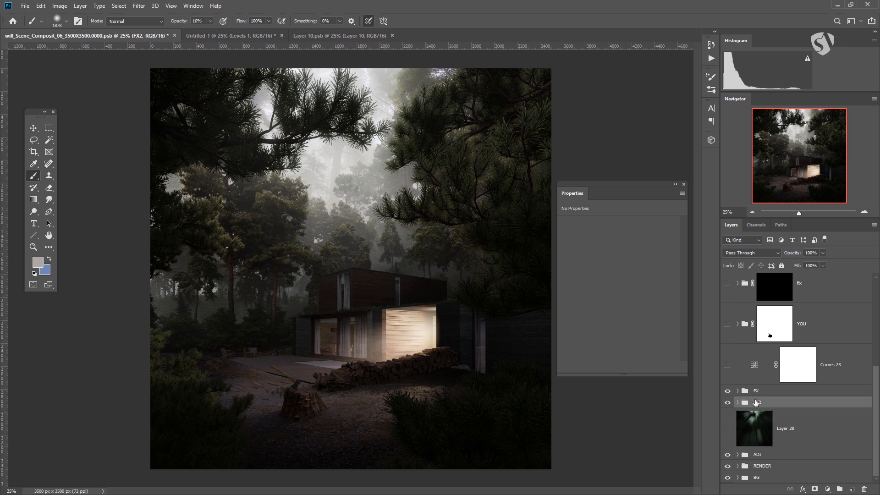
{"action": "left_click", "coordinate": [822, 253]}
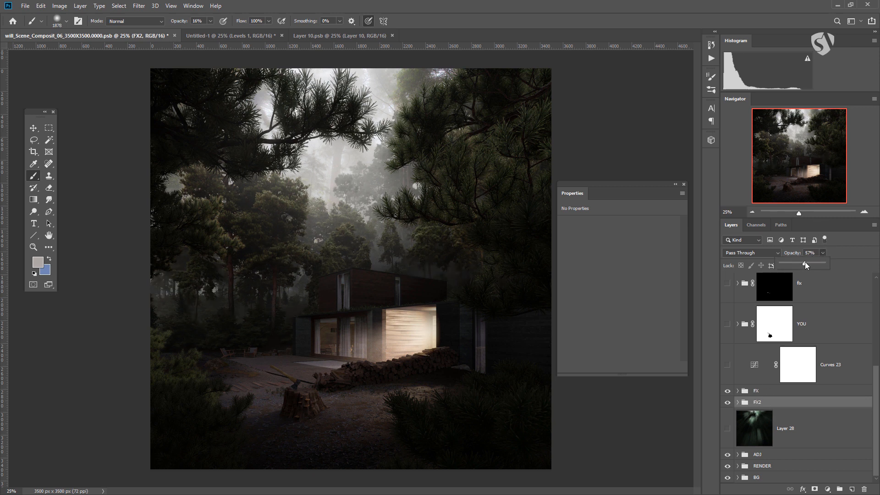
{"action": "left_click_drag", "start_coordinate": [805, 263], "coordinate": [807, 263]}
{"action": "left_click", "coordinate": [726, 402]}
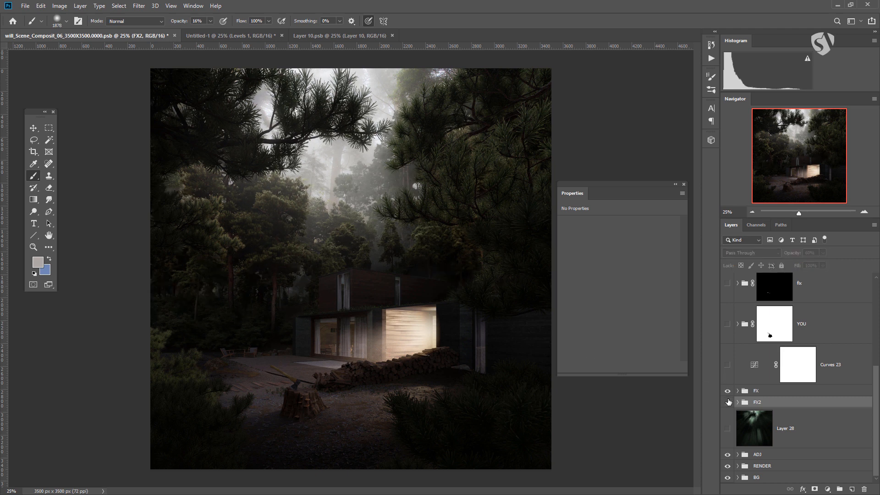
{"action": "left_click", "coordinate": [727, 402]}
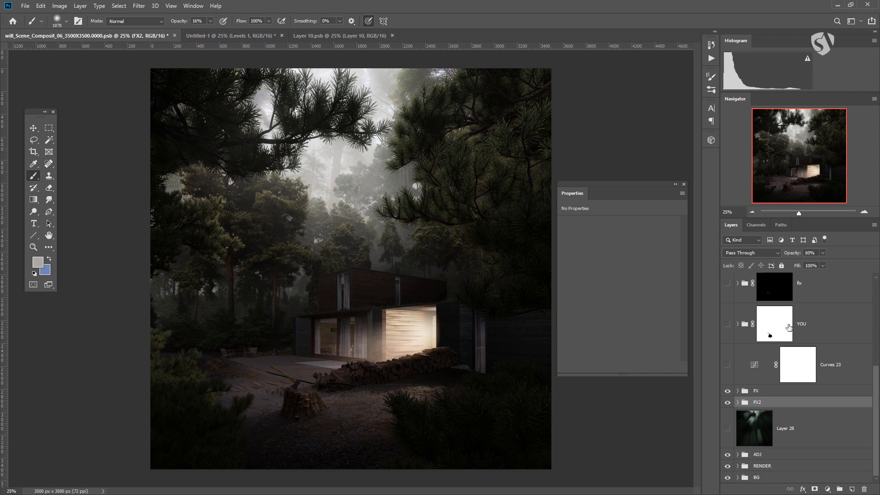
Step: Hide the FX group directly above FX2
{"action": "scroll", "coordinate": [789, 327], "scroll_direction": "up", "scroll_amount": 3}
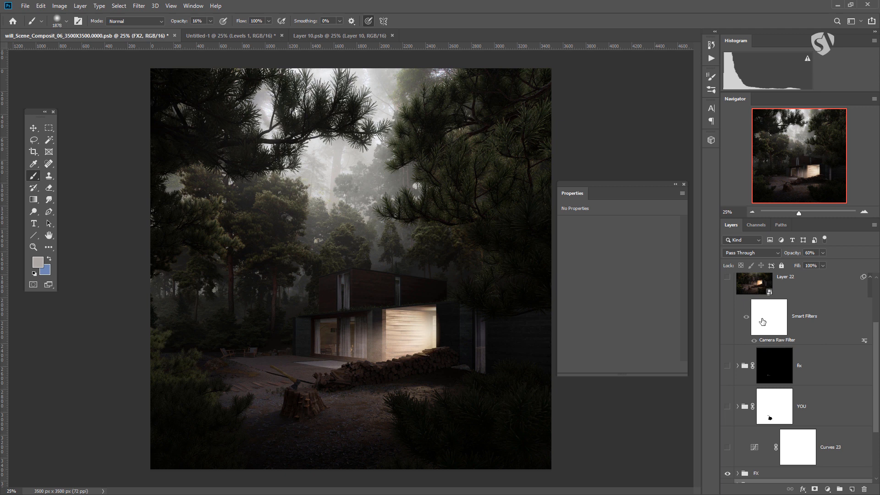
{"action": "scroll", "coordinate": [759, 387], "scroll_direction": "down", "scroll_amount": 3}
{"action": "scroll", "coordinate": [728, 287], "scroll_direction": "up", "scroll_amount": 3}
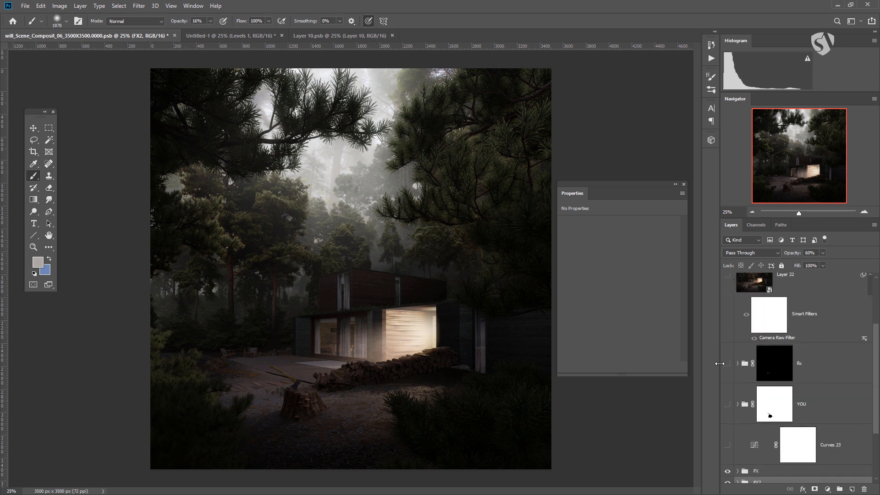
{"action": "scroll", "coordinate": [729, 367], "scroll_direction": "down", "scroll_amount": 3}
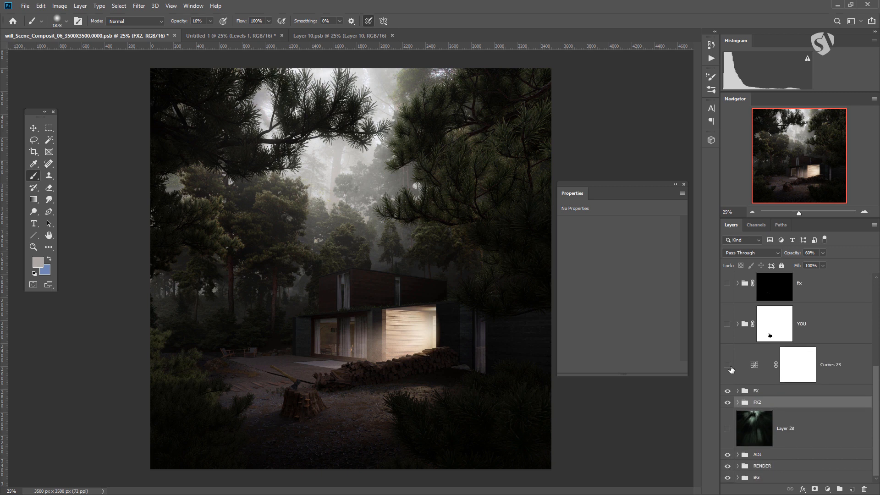
{"action": "left_click", "coordinate": [727, 403]}
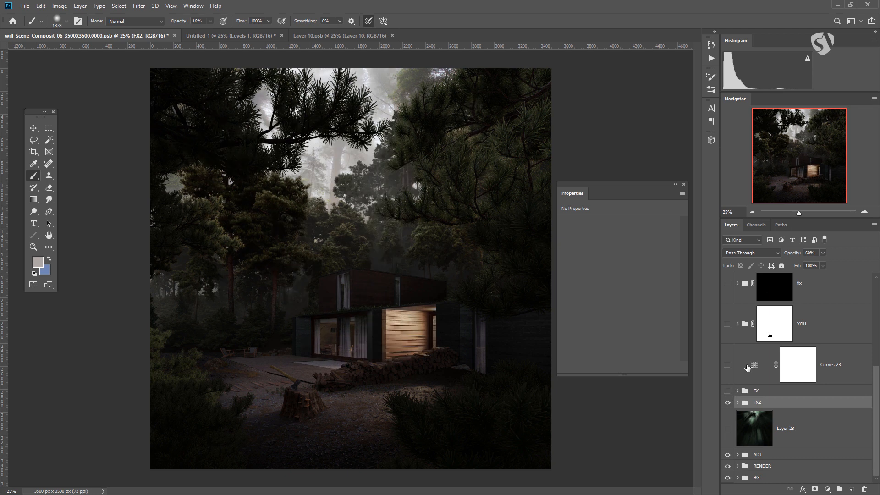
{"action": "scroll", "coordinate": [737, 321], "scroll_direction": "up", "scroll_amount": 5}
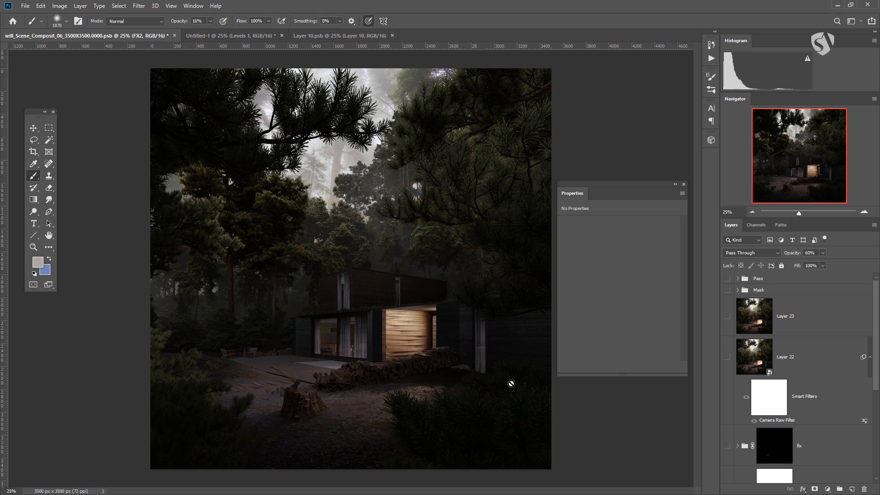
{"action": "scroll", "coordinate": [818, 381], "scroll_direction": "down", "scroll_amount": 3}
{"action": "scroll", "coordinate": [819, 378], "scroll_direction": "up", "scroll_amount": 2}
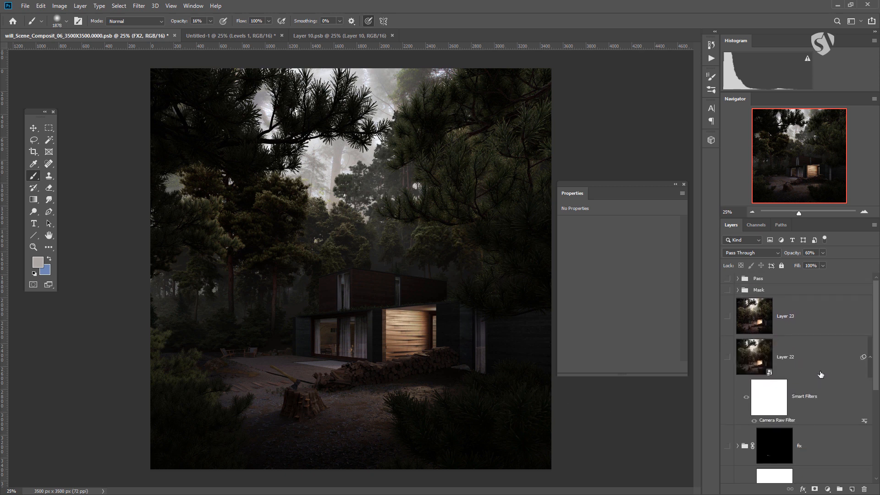